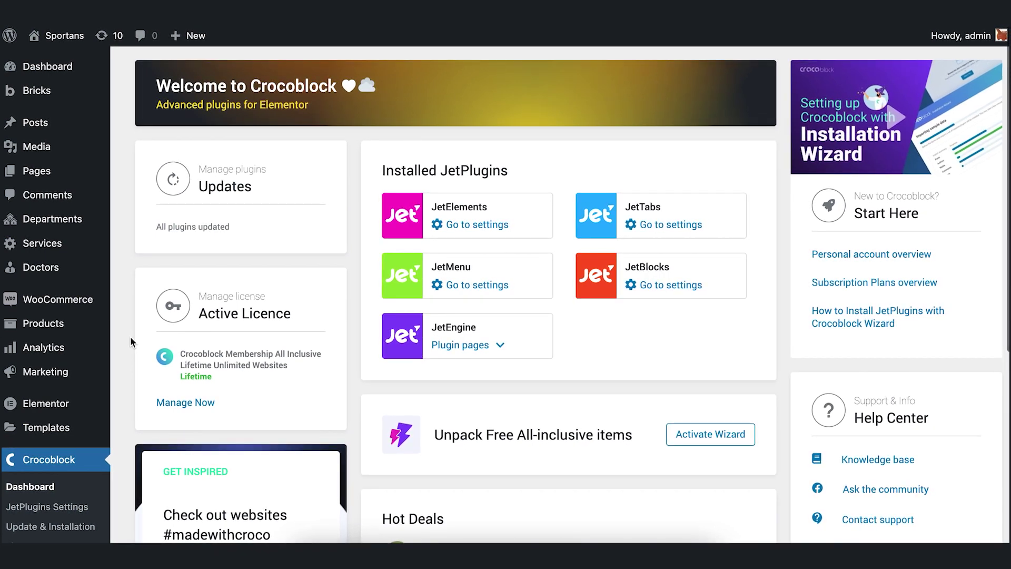
- Create a JetEngine Posts Query named 'Services' that retrieves the Services post type
scroll(130, 336, "down", 4)
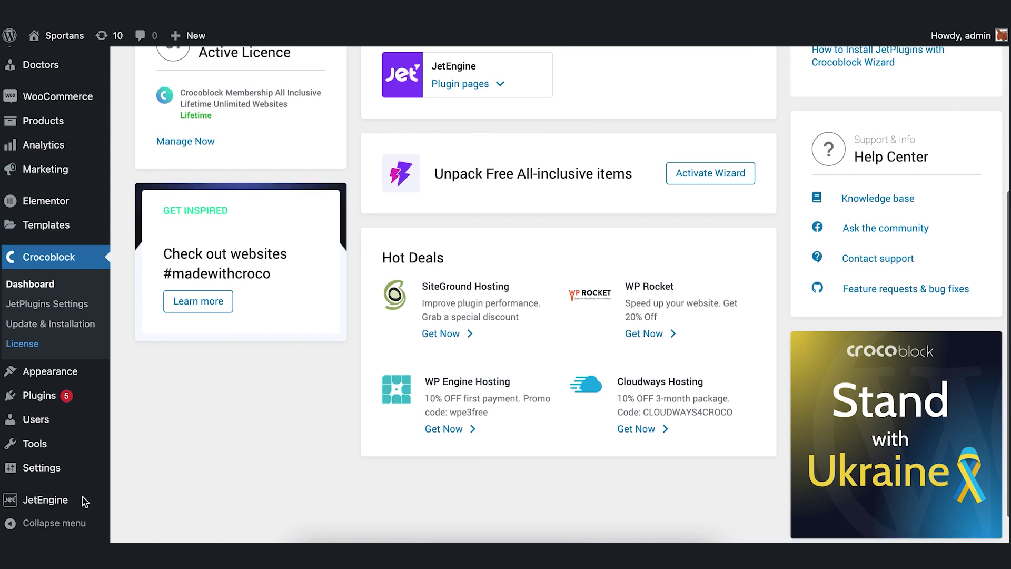
mouse_move(69, 500)
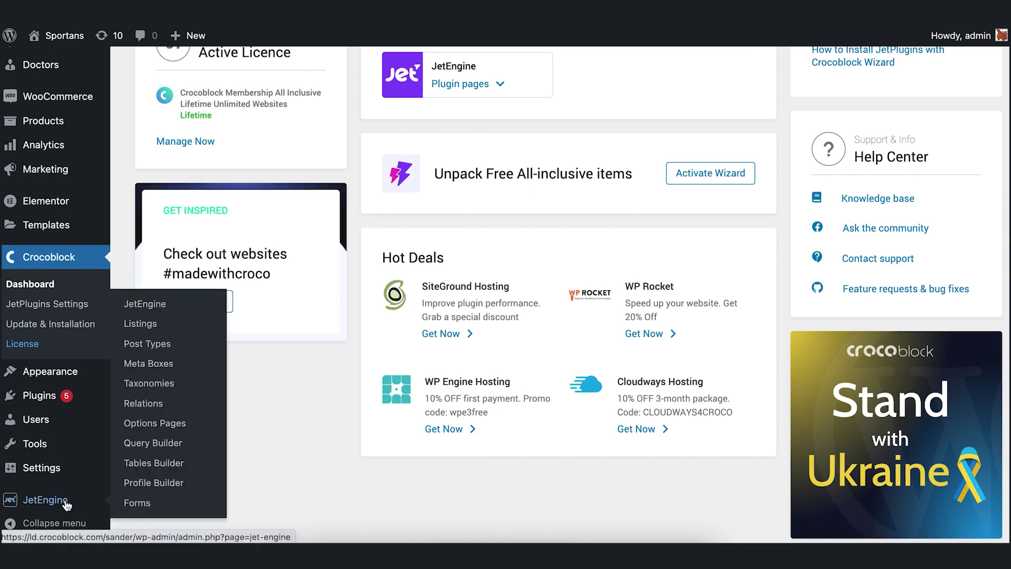
left_click(153, 444)
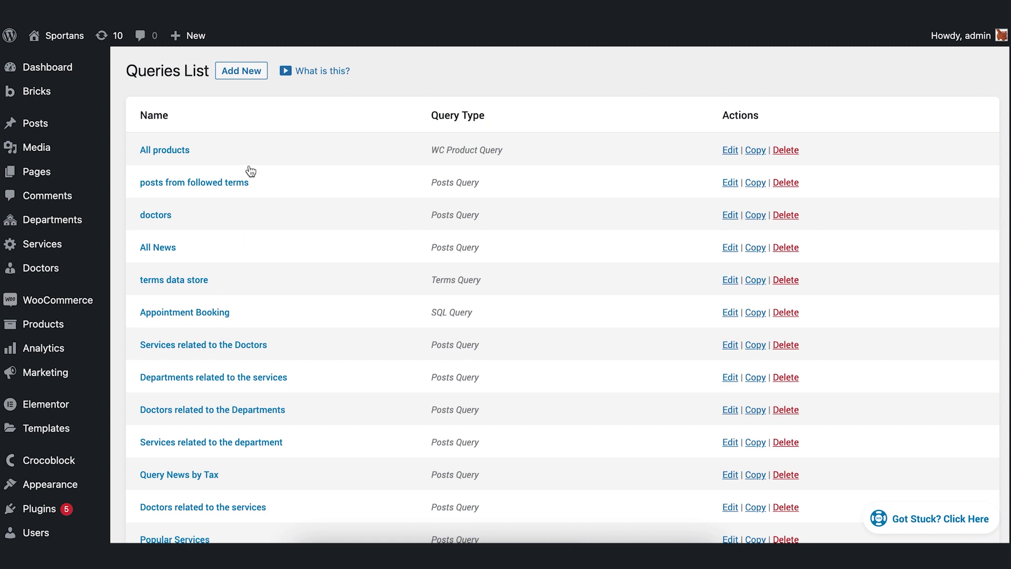
left_click(241, 73)
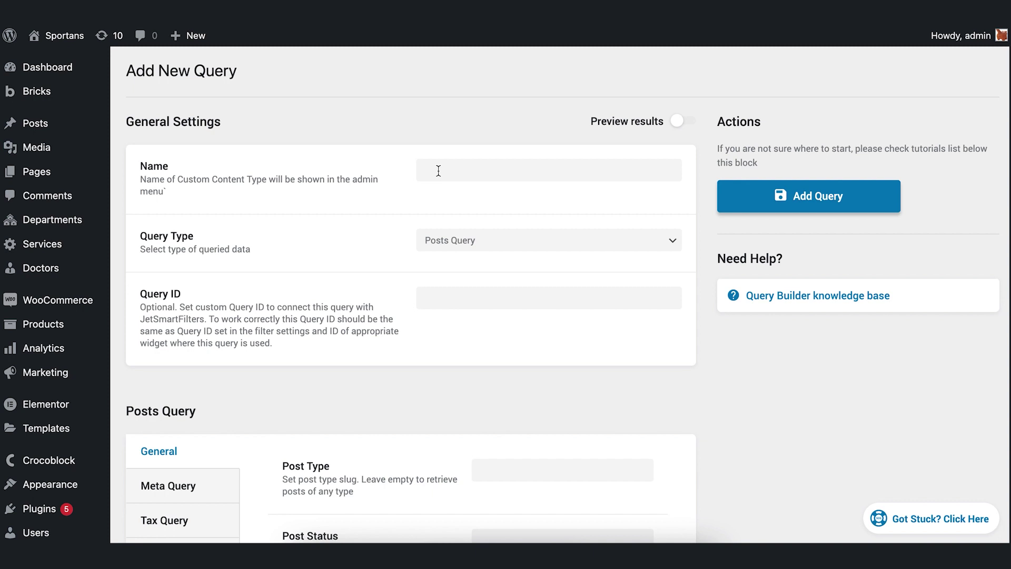
left_click(438, 171)
type("Services")
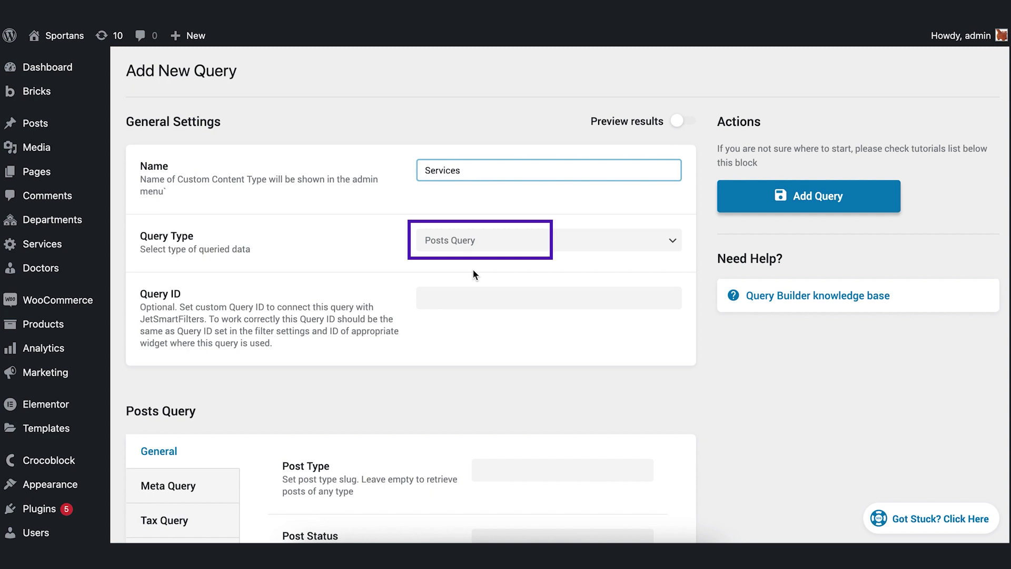
scroll(481, 304, "down", 3)
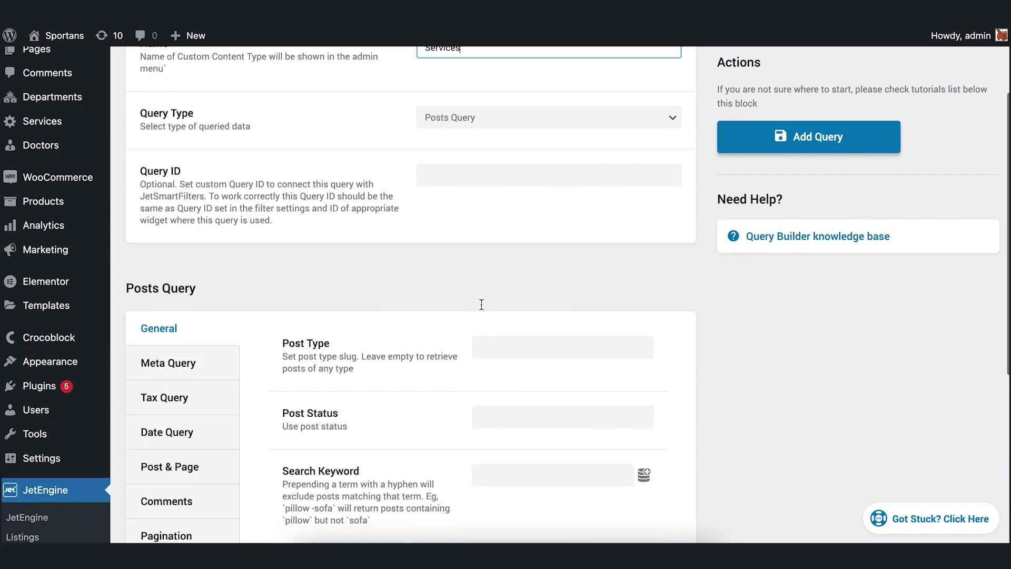
left_click(488, 319)
type("ser")
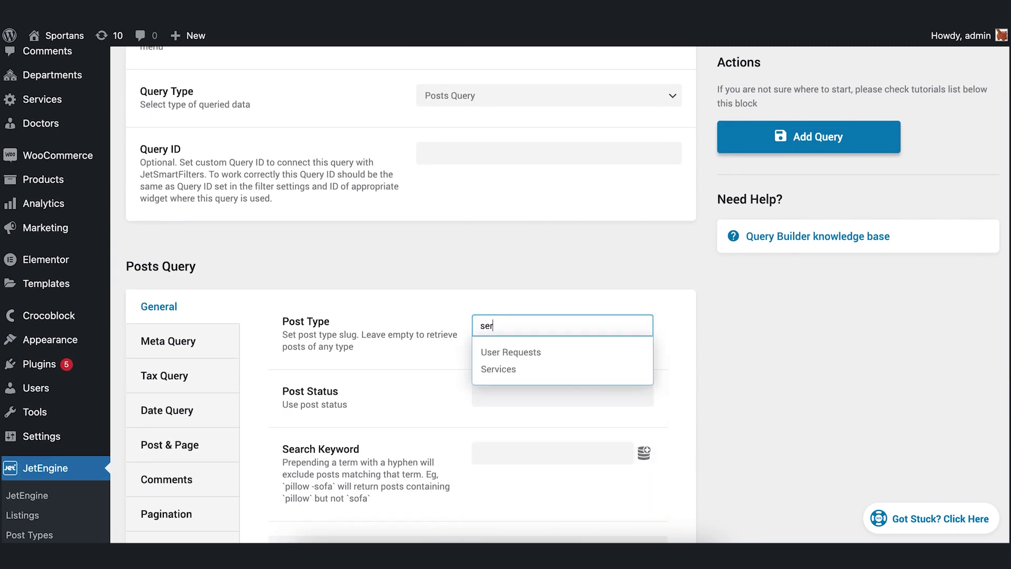
left_click(518, 368)
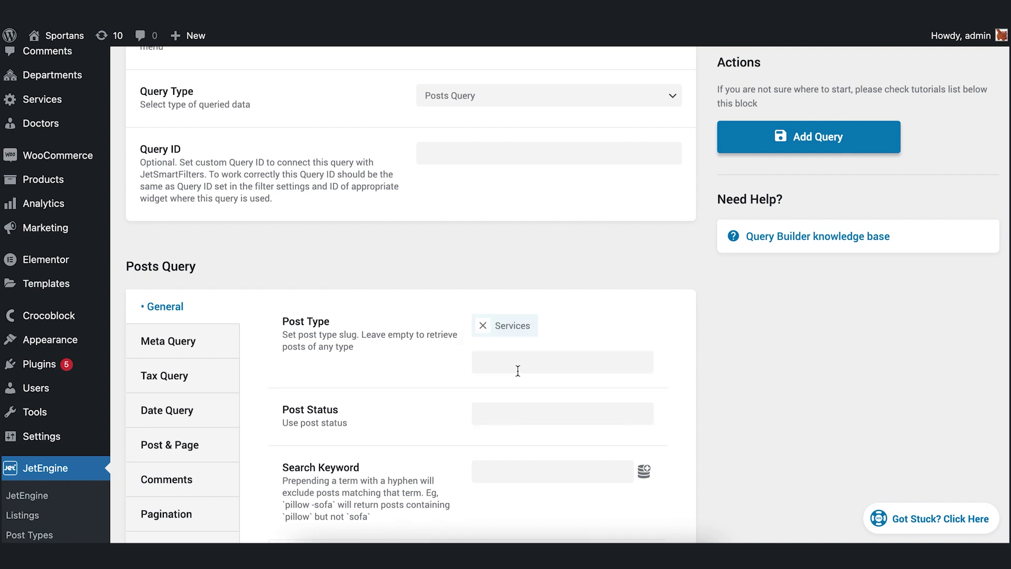
left_click(772, 145)
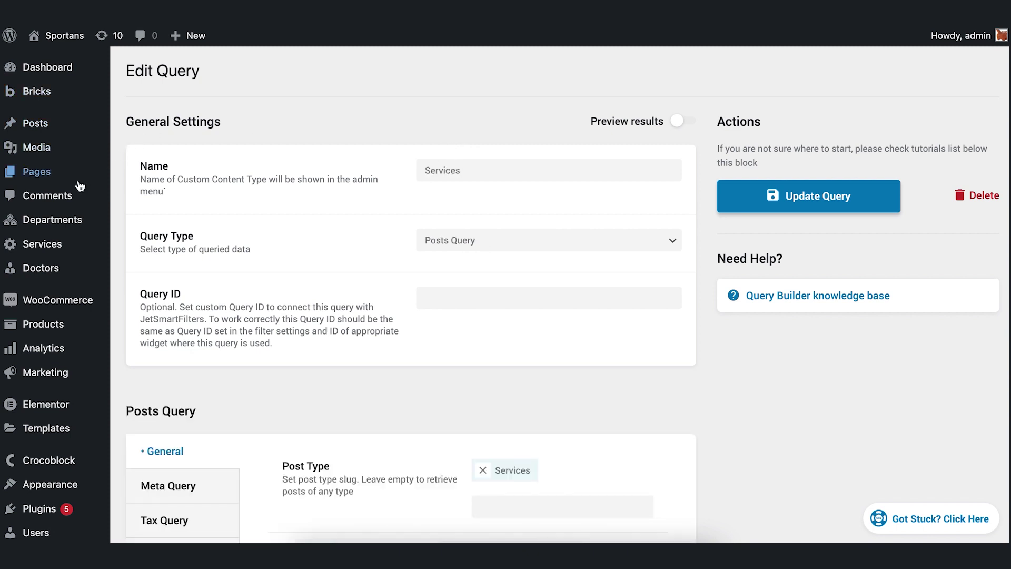
- Create a new page titled 'Services pricing list' and publish it
mouse_move(80, 179)
left_click(155, 196)
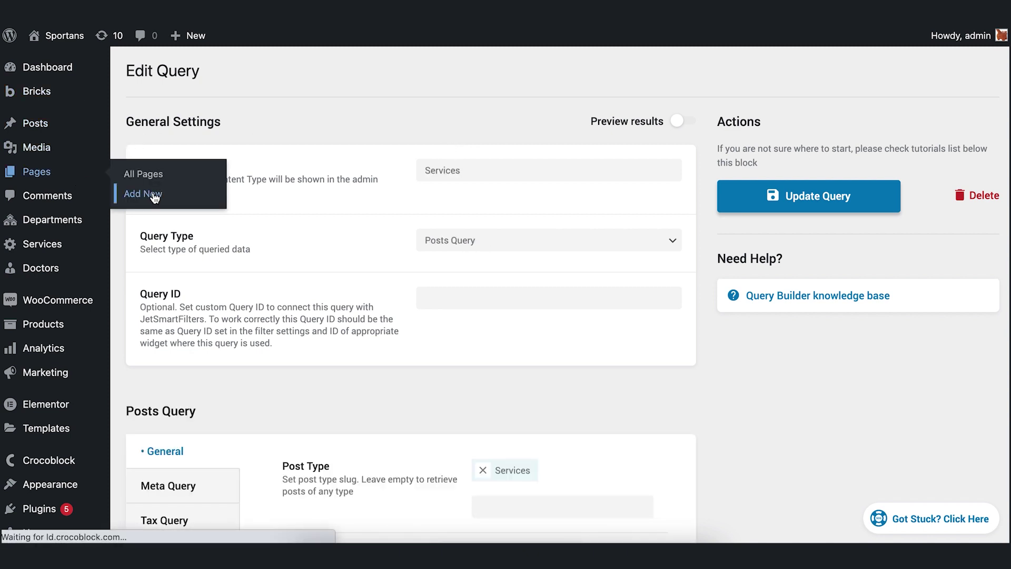
type("Services pri")
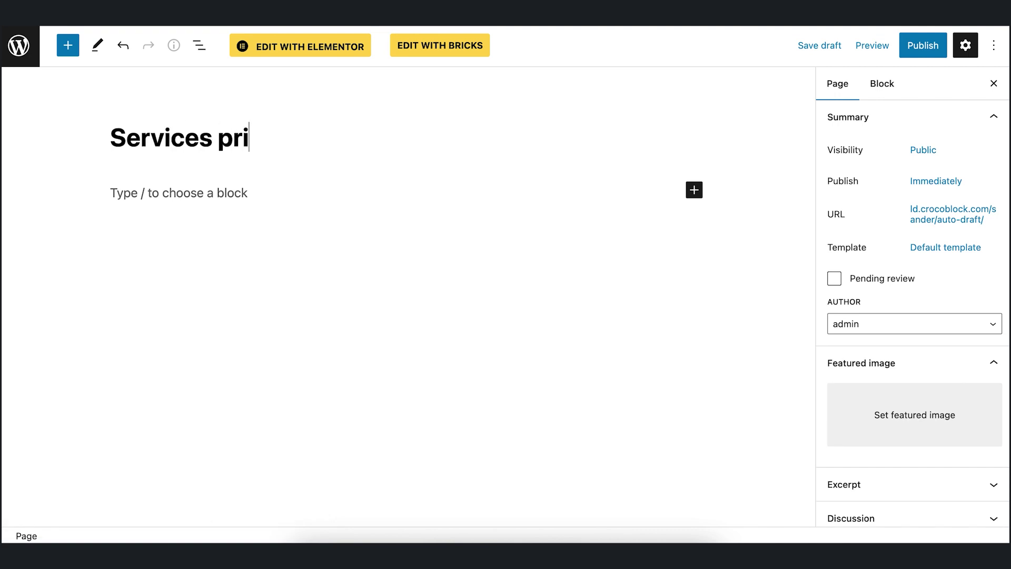
type("cing list")
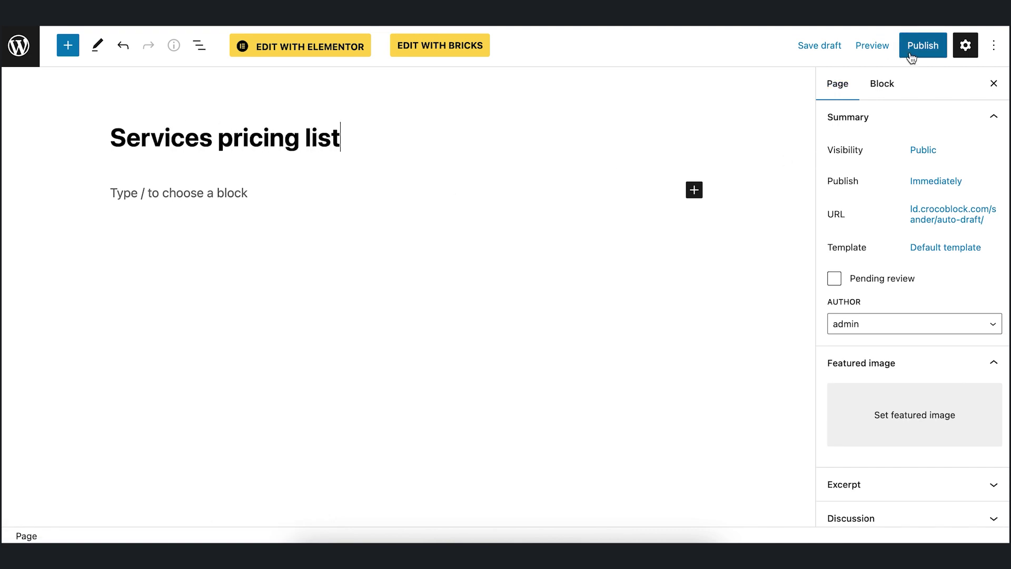
left_click(912, 51)
left_click(912, 55)
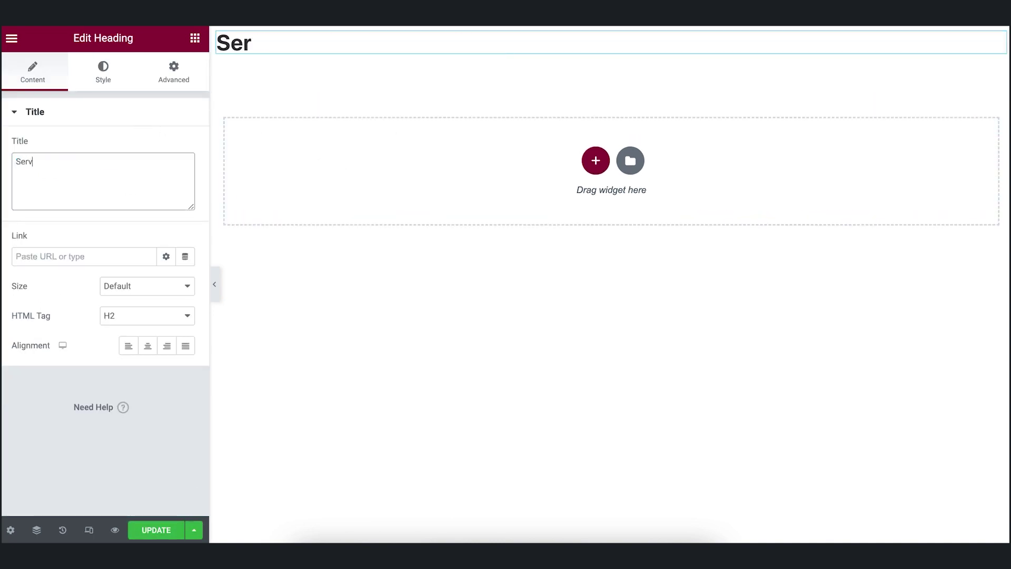
- Make the heading read 'Services pricing list', centred, with 50 px top and bottom padding
type("ng list")
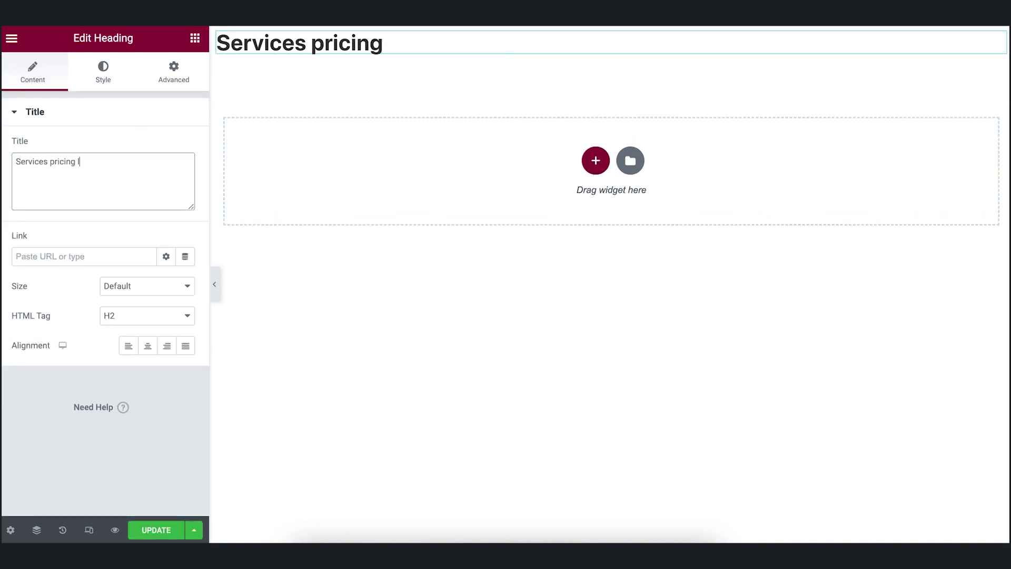
left_click(147, 346)
left_click(104, 77)
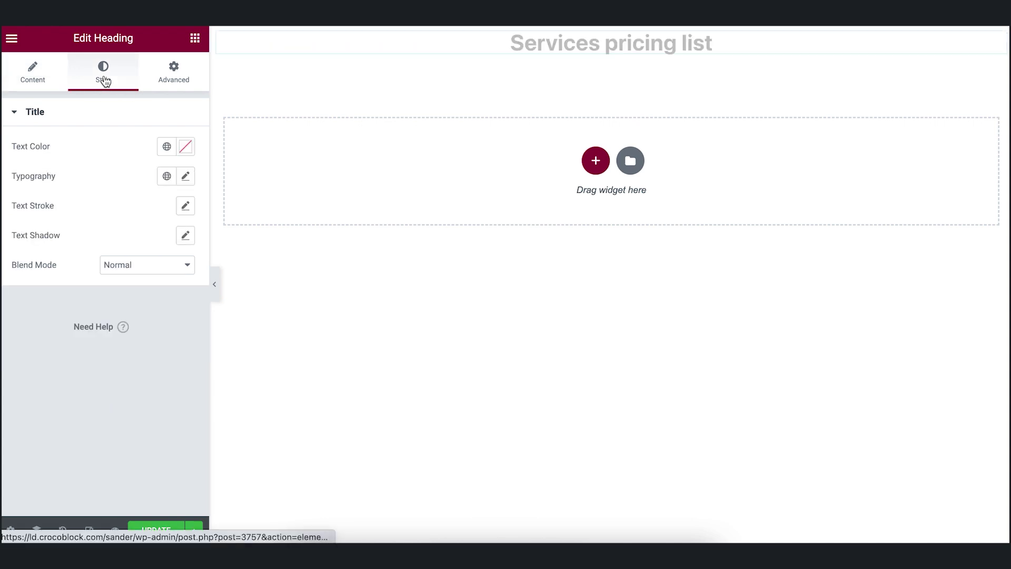
left_click(175, 74)
double_click(39, 224)
type("50")
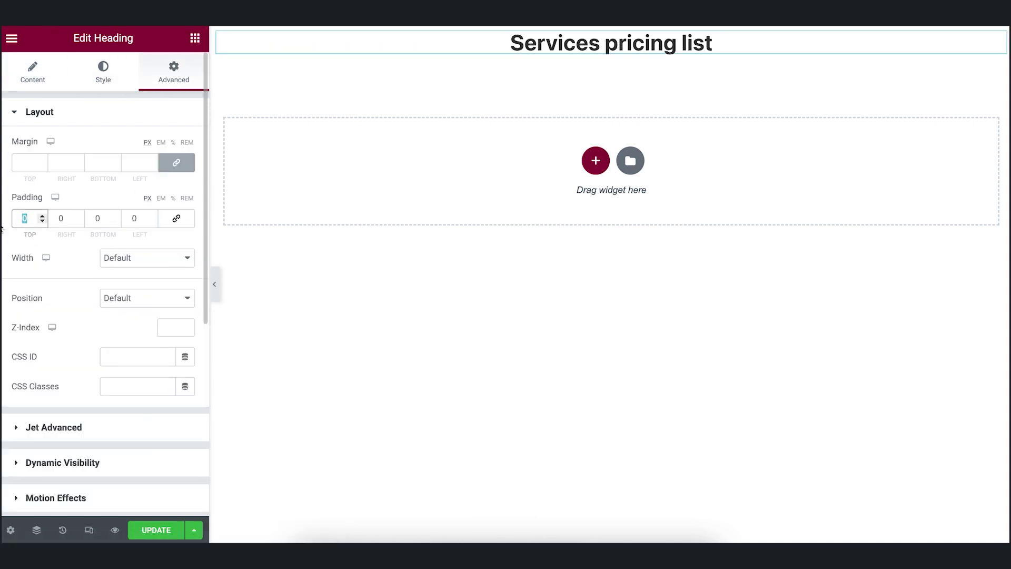
key("Tab")
key("Tab")
type("50")
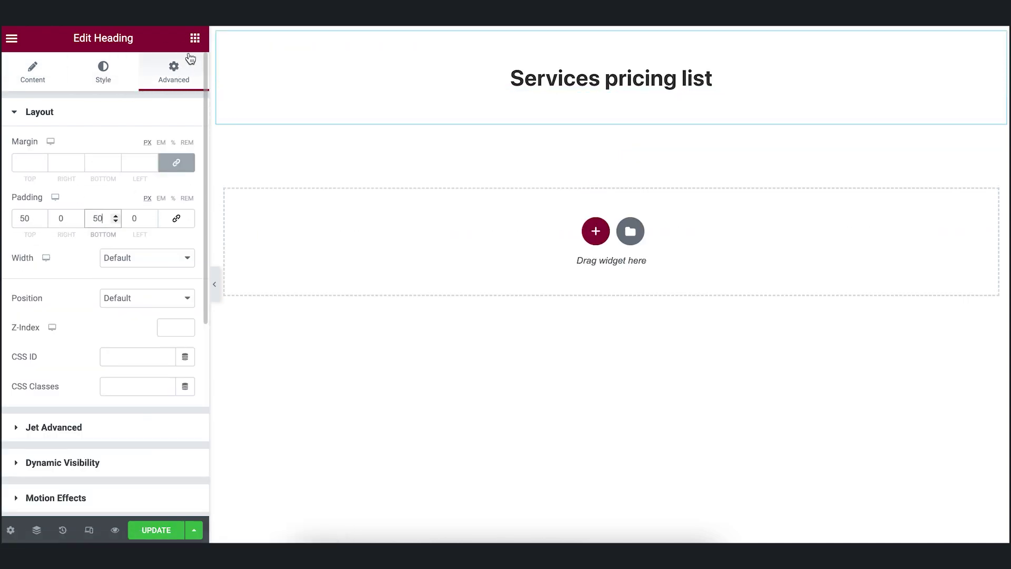
- Add a Price List widget below the heading and delete its second and third items
left_click(195, 38)
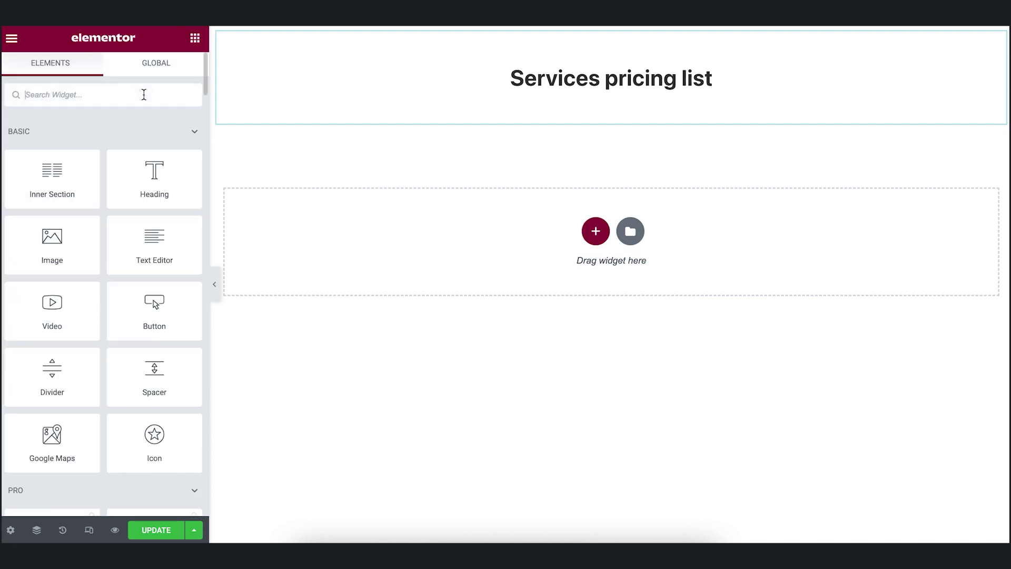
type("pric")
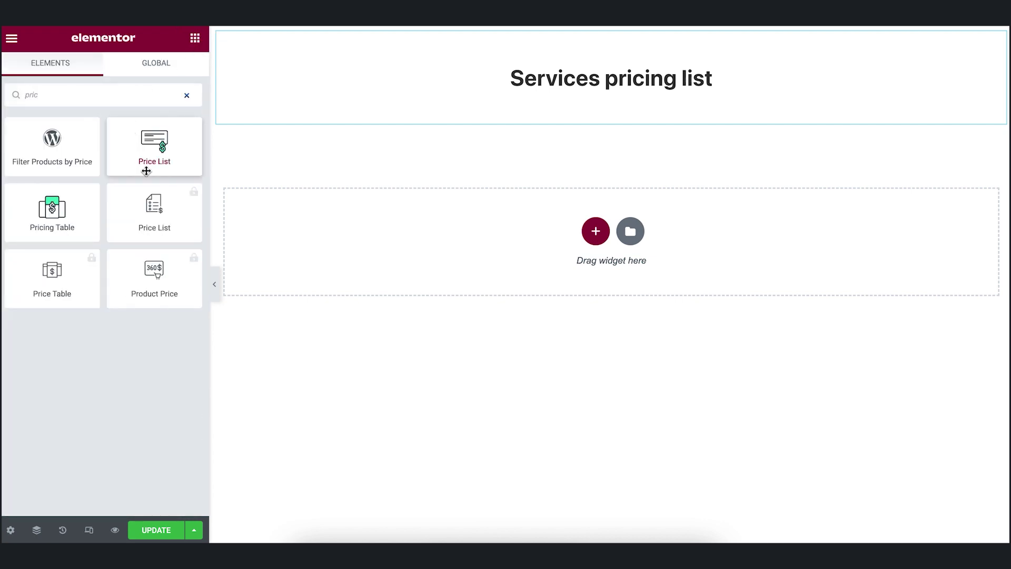
left_click_drag(154, 155, 413, 242)
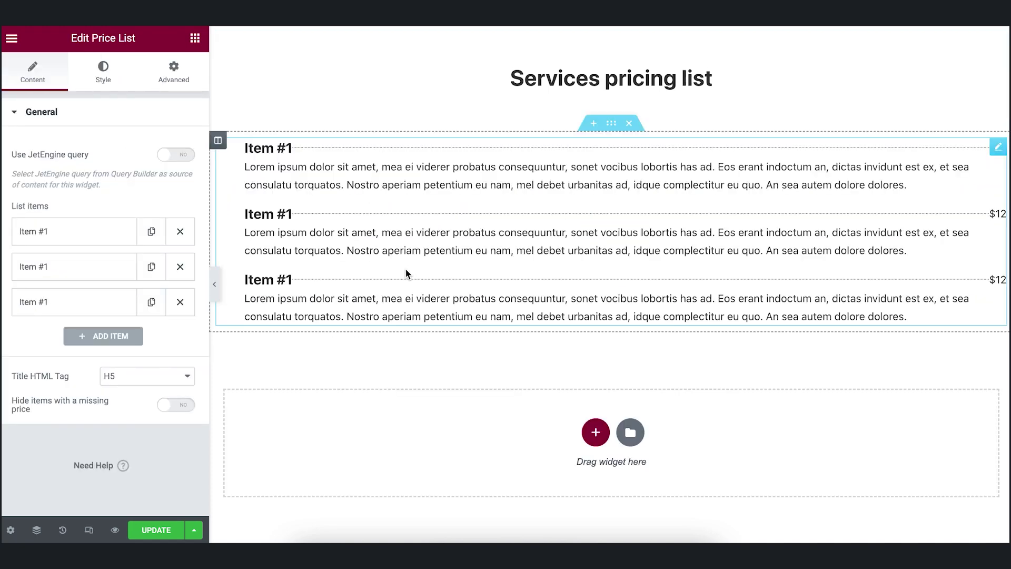
left_click(180, 303)
left_click(181, 274)
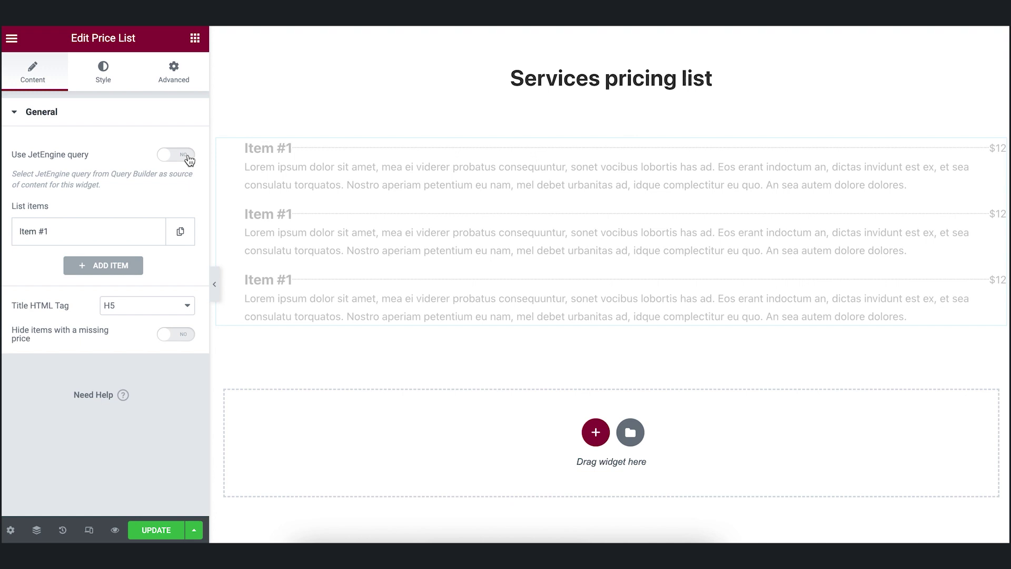
- Turn on Use JetEngine query and select the 'Services' query for the price list
left_click(189, 160)
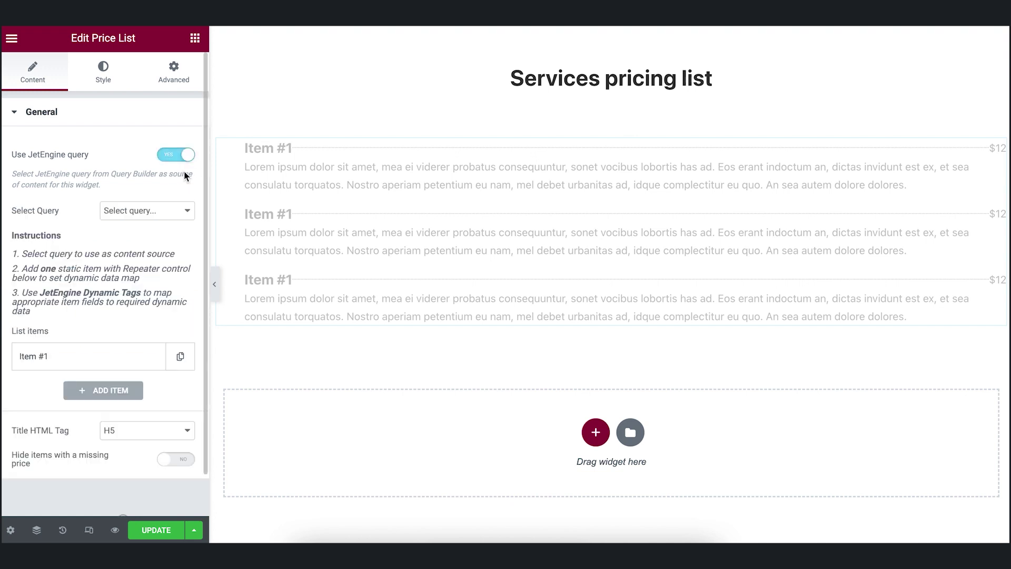
left_click(174, 211)
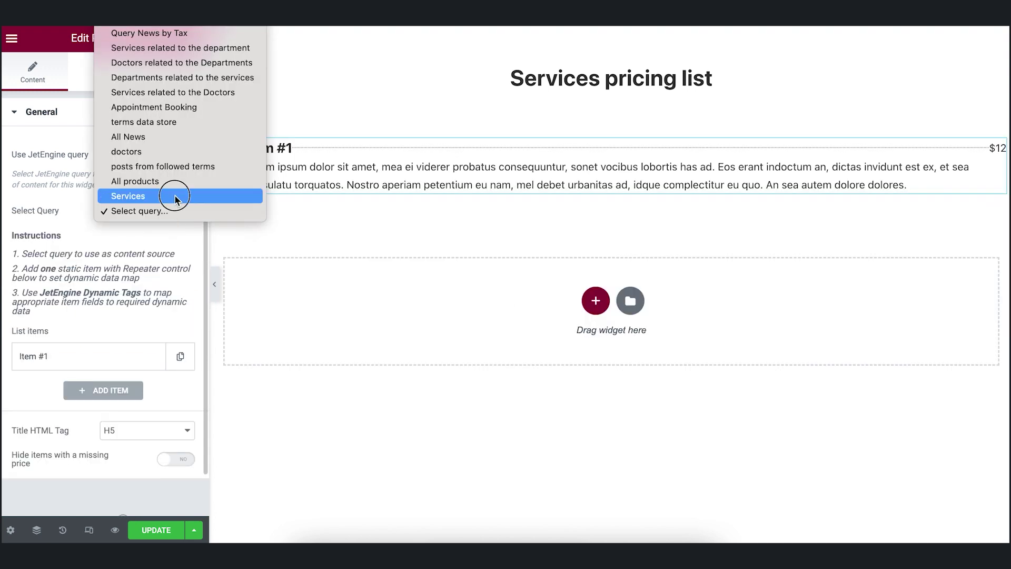
left_click(171, 196)
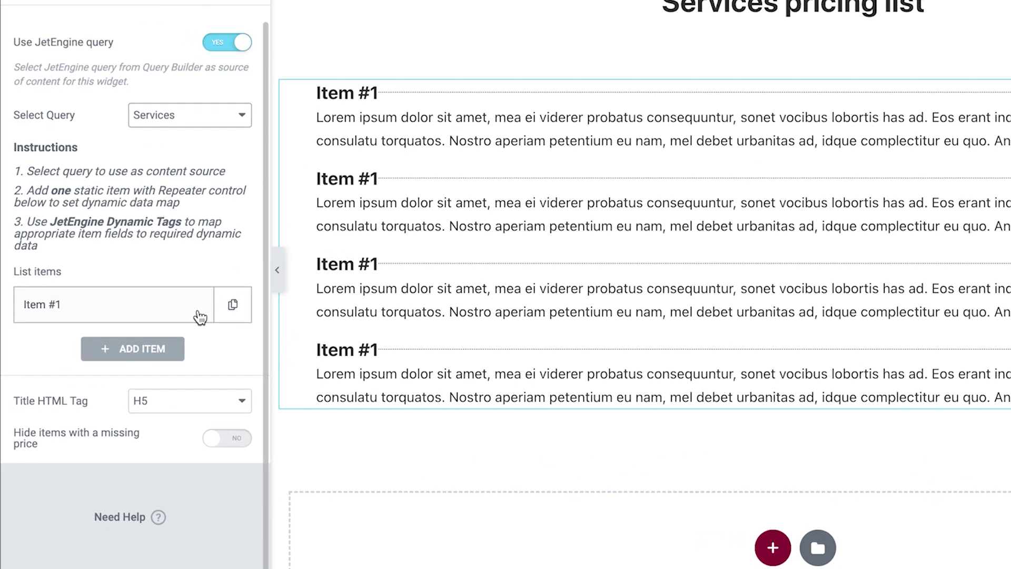
left_click(200, 316)
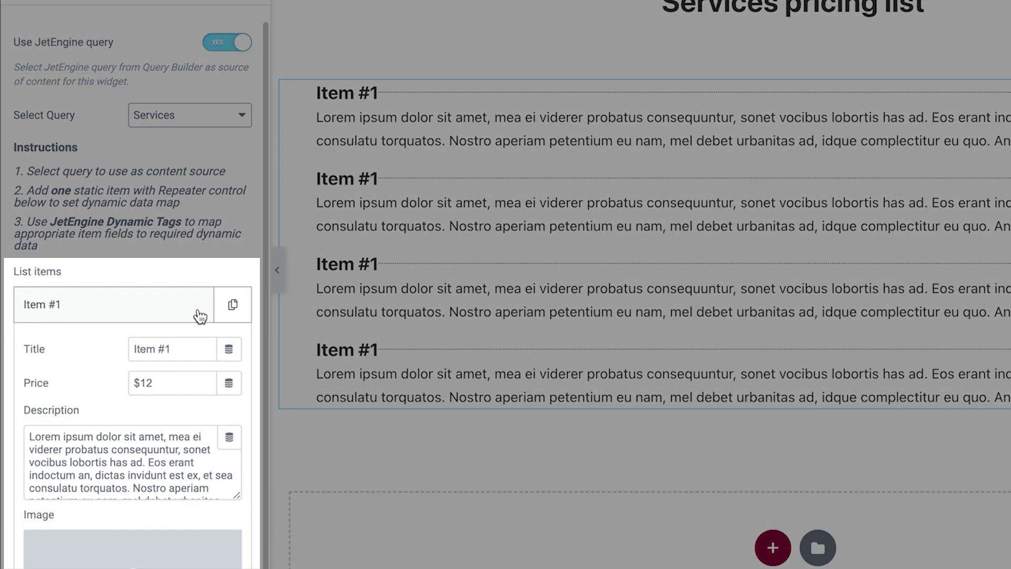
- Set the item title to the Current Object Field dynamic tag using the post Title
scroll(200, 317, "down", 5)
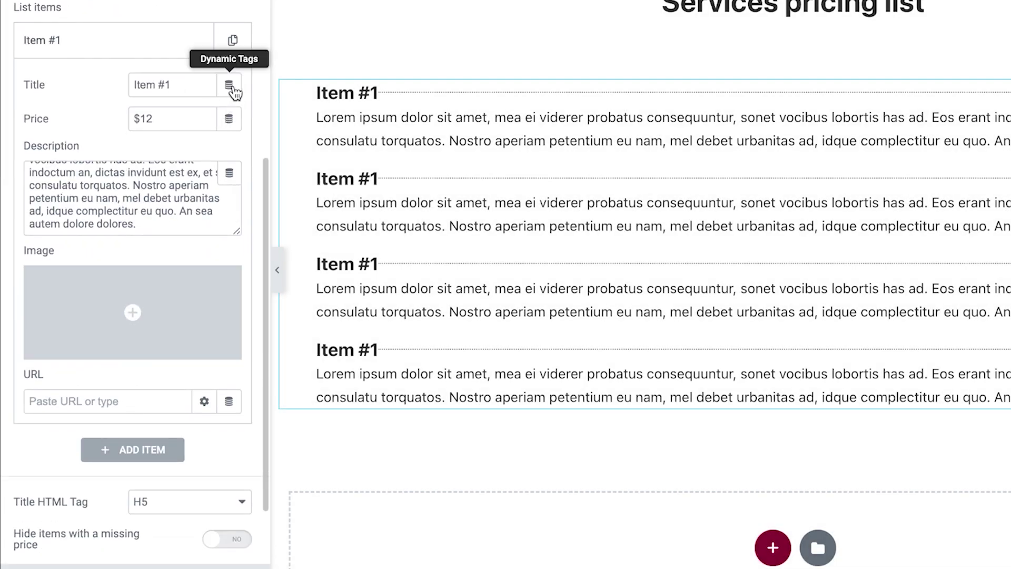
scroll(155, 87, "up", 3)
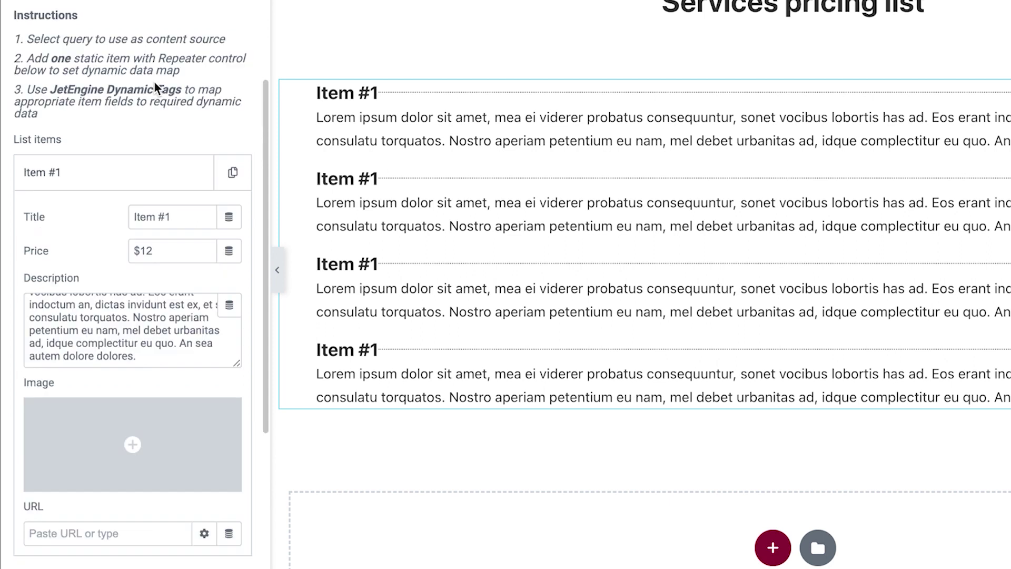
left_click(231, 217)
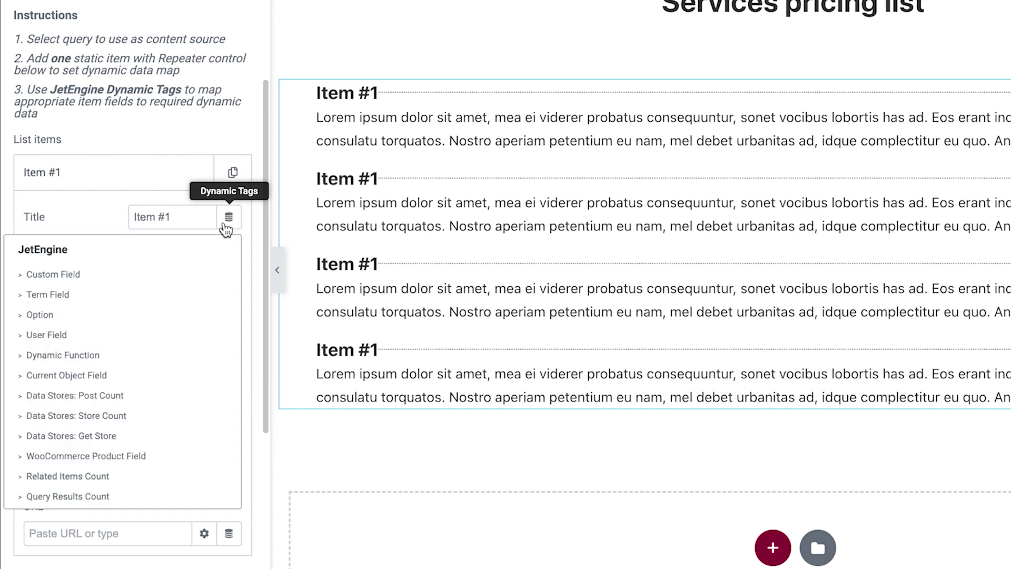
left_click(164, 374)
left_click(275, 301)
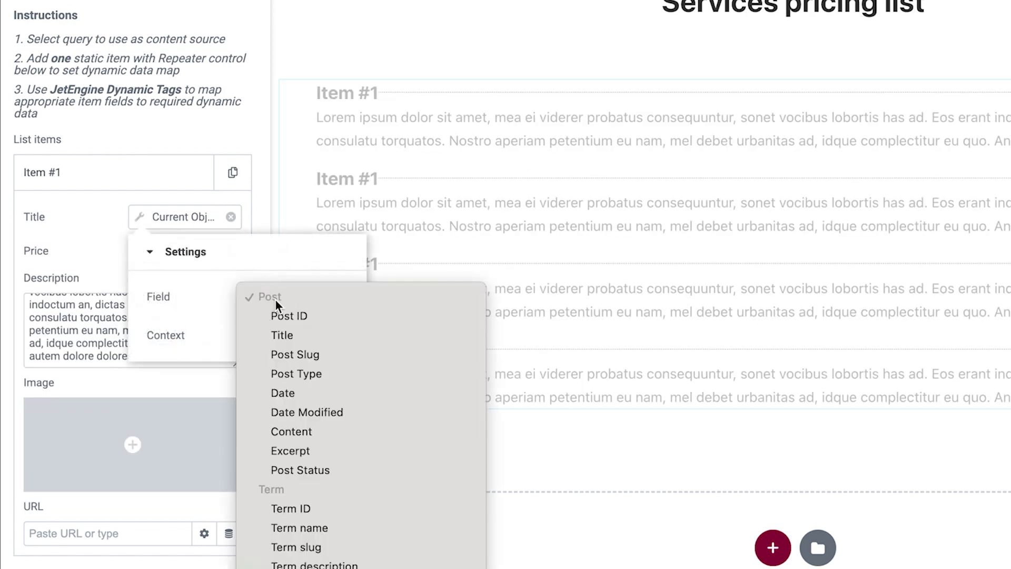
left_click(296, 339)
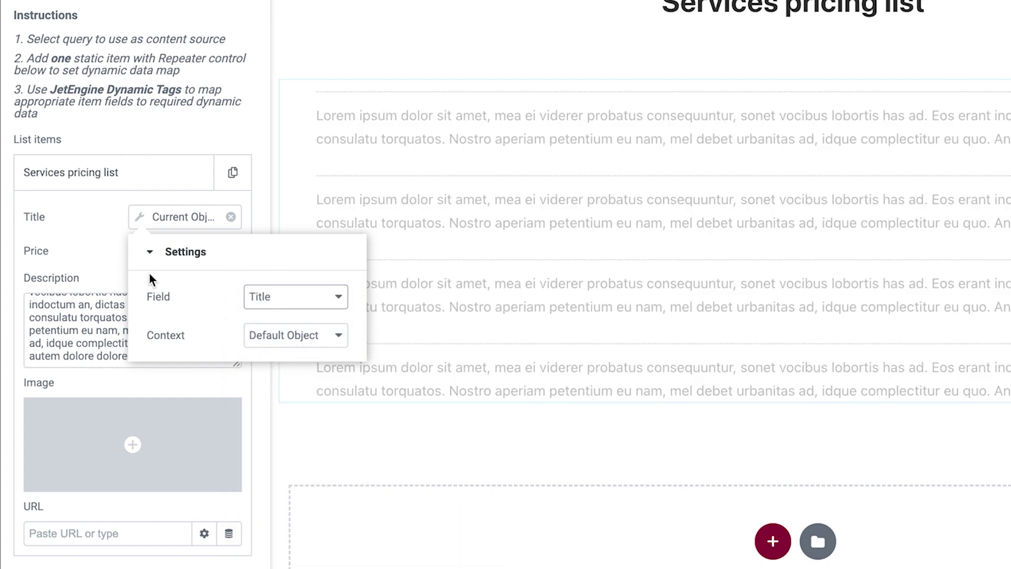
left_click(110, 253)
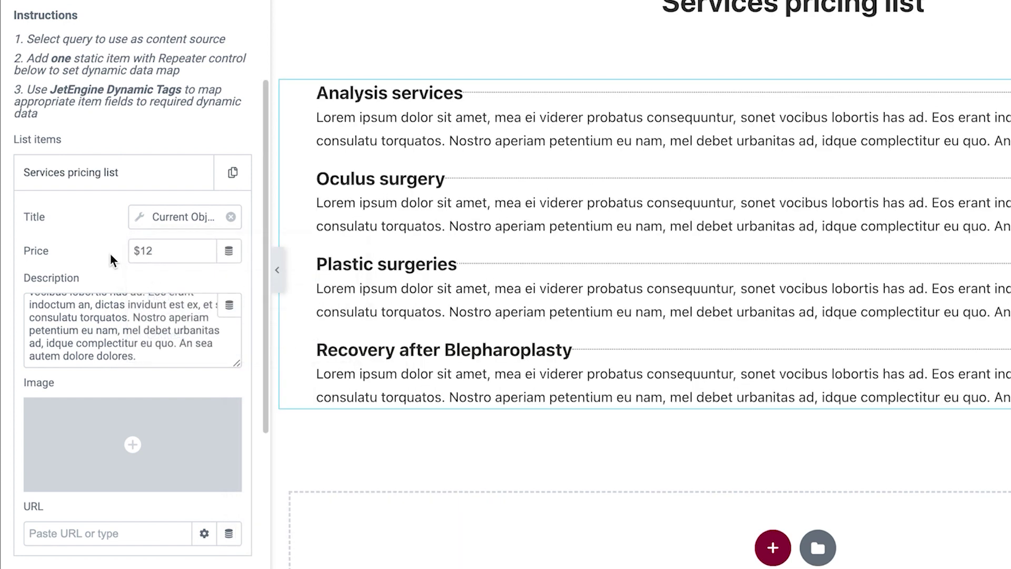
scroll(110, 254, "down", 2)
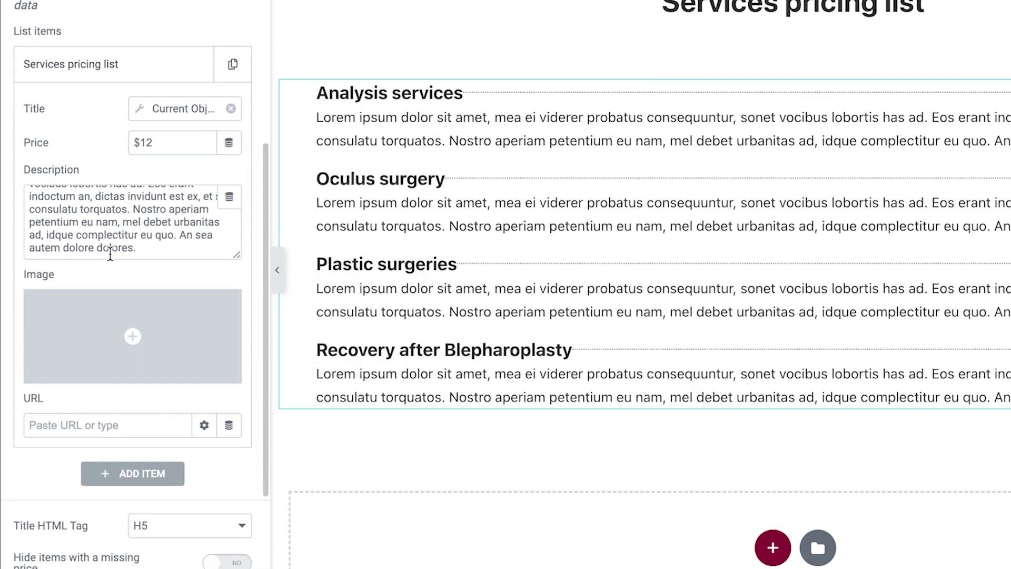
- Take each item's price from the Price custom field
left_click(229, 141)
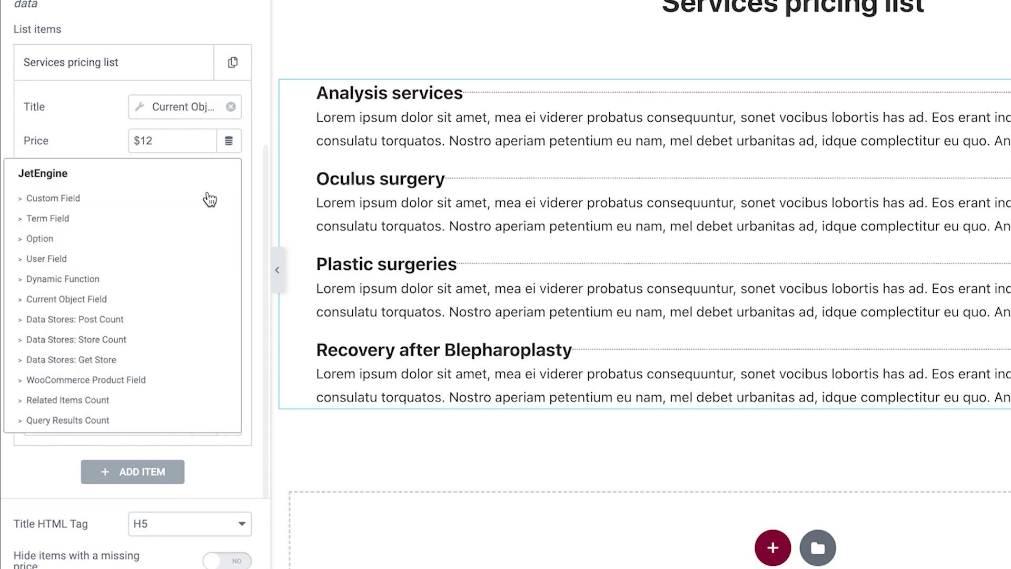
left_click(165, 198)
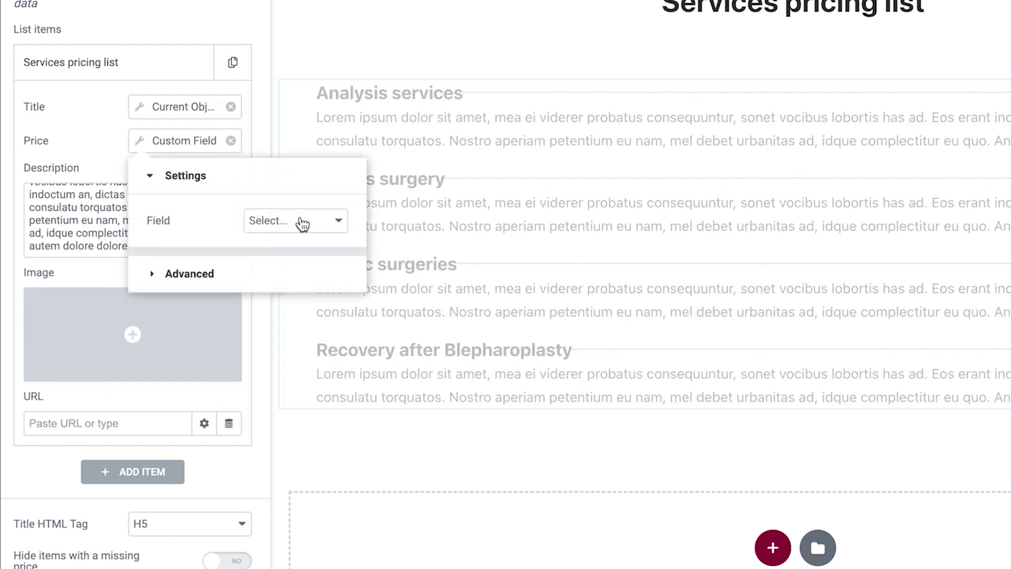
left_click(299, 221)
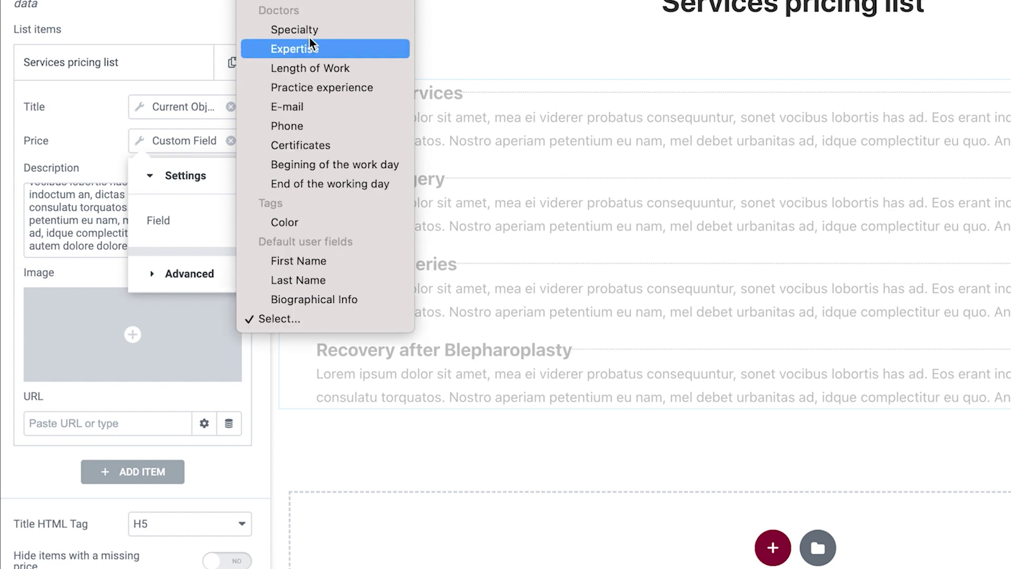
left_click(304, 4)
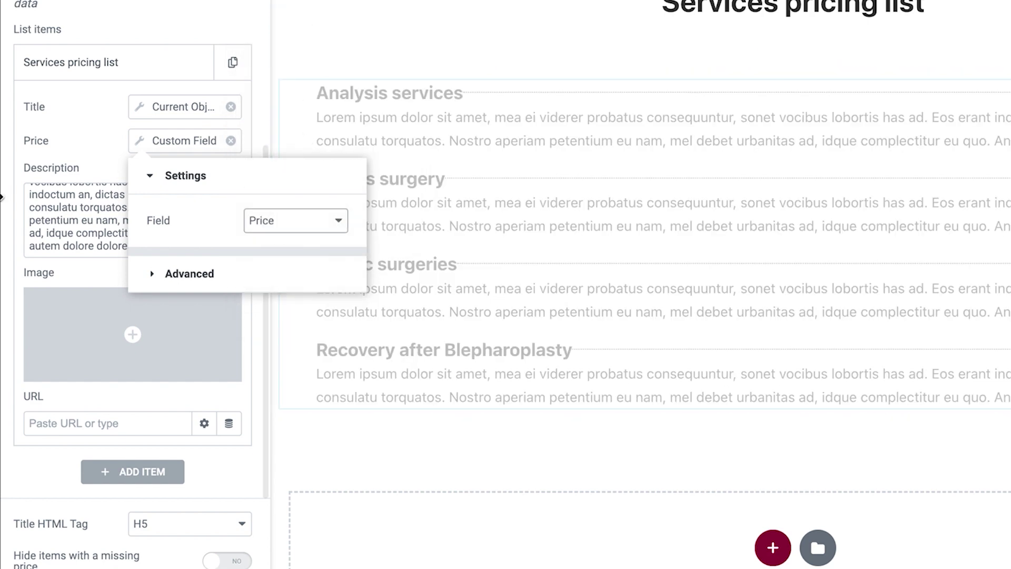
left_click(74, 136)
- Take each item's description from the description1 custom field
left_click(230, 196)
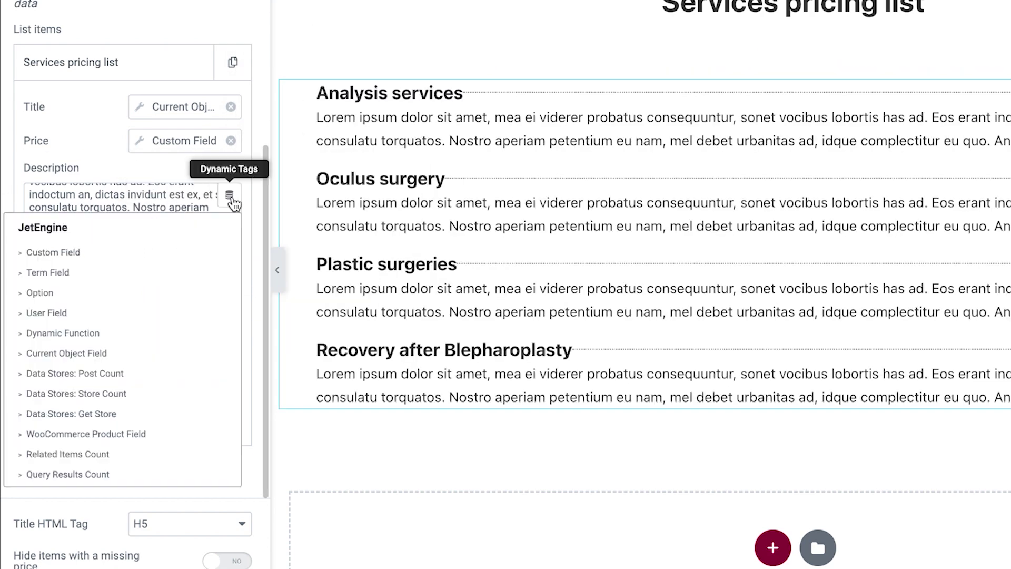
left_click(184, 255)
left_click(225, 287)
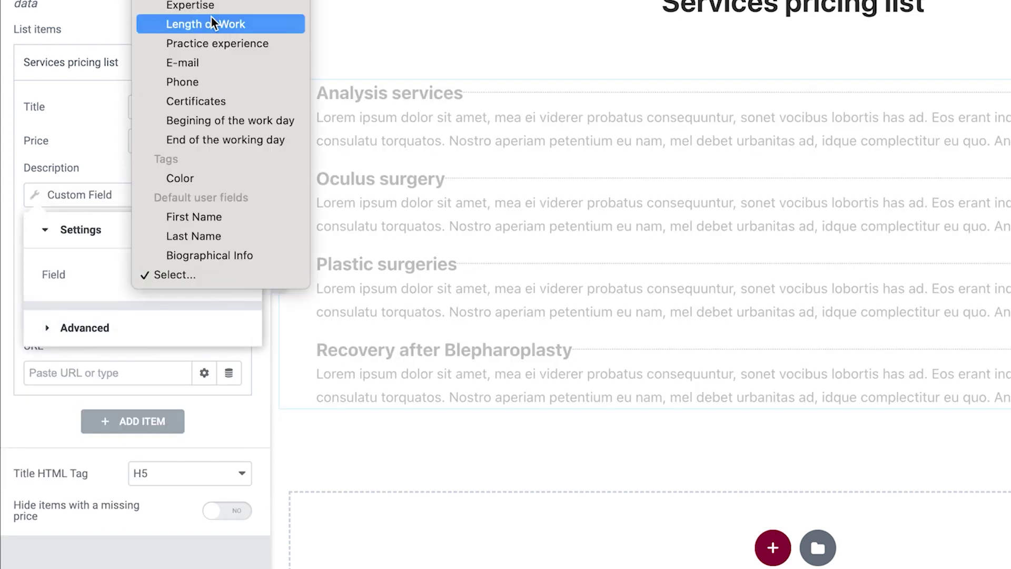
left_click(189, 6)
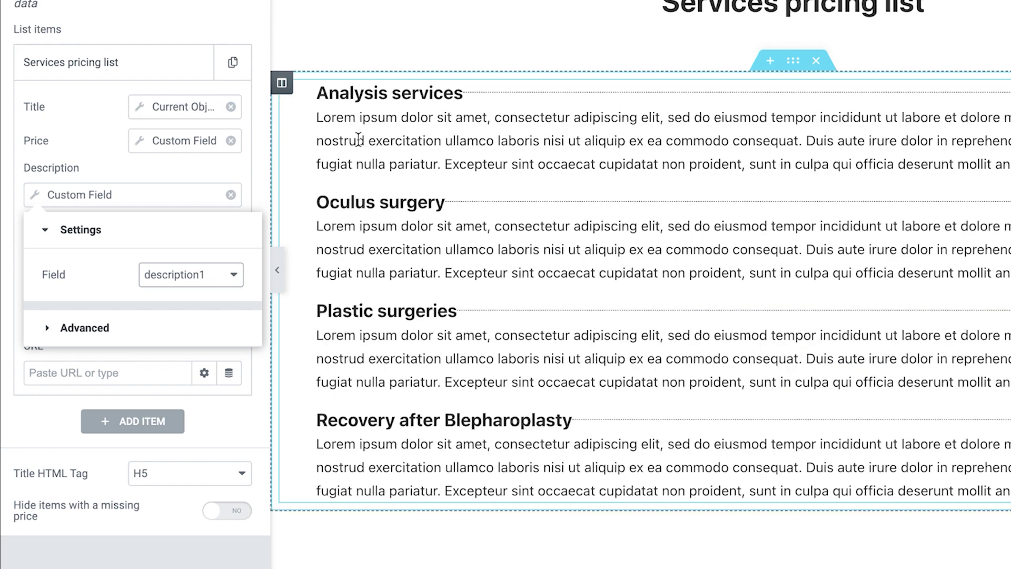
- Set the item image to a Custom Image dynamic tag using the Post thumbnail field
left_click(183, 174)
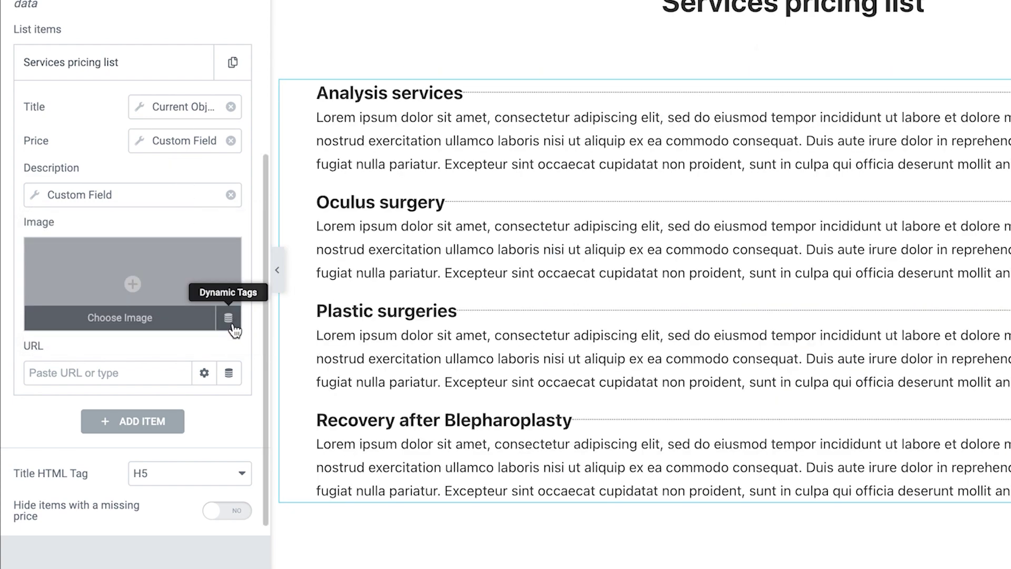
left_click(229, 318)
left_click(180, 375)
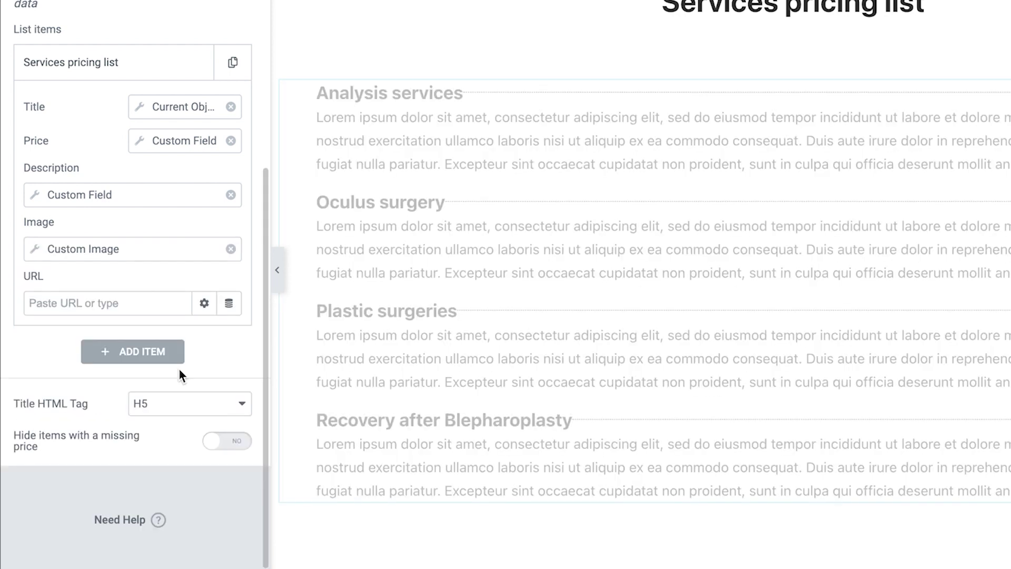
left_click(162, 252)
left_click(166, 333)
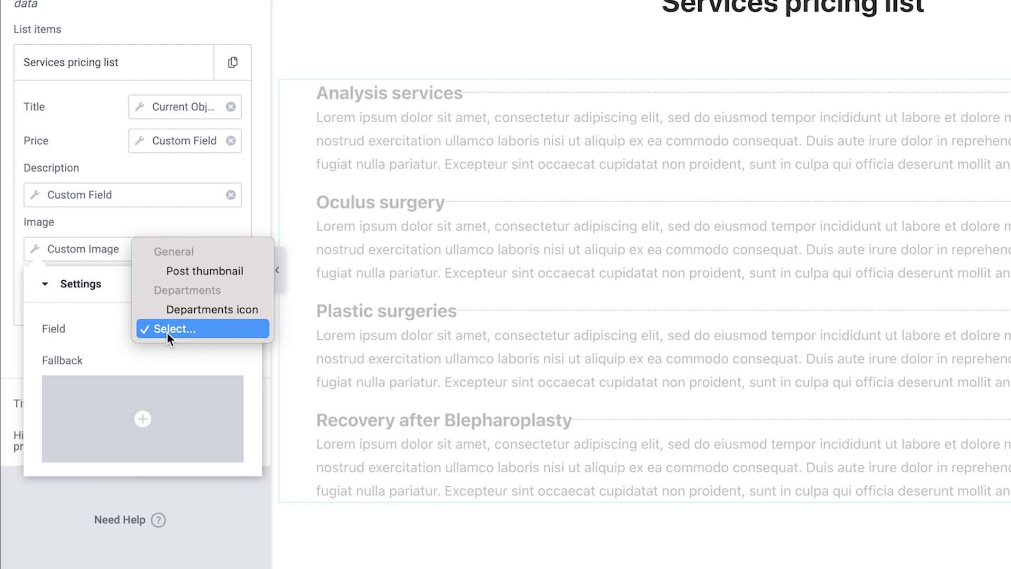
left_click(191, 272)
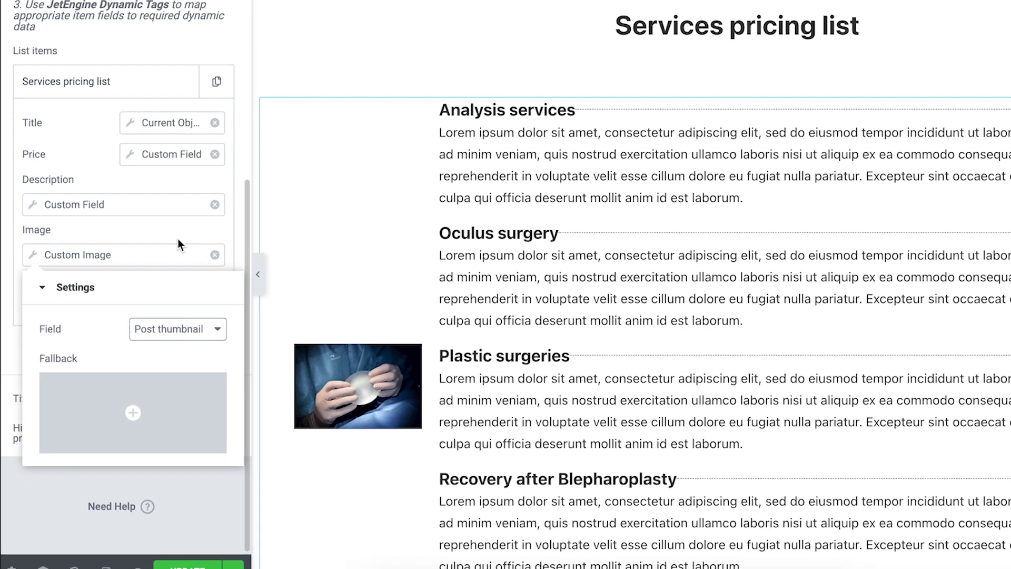
- Set the price typography font size to 26
left_click(190, 232)
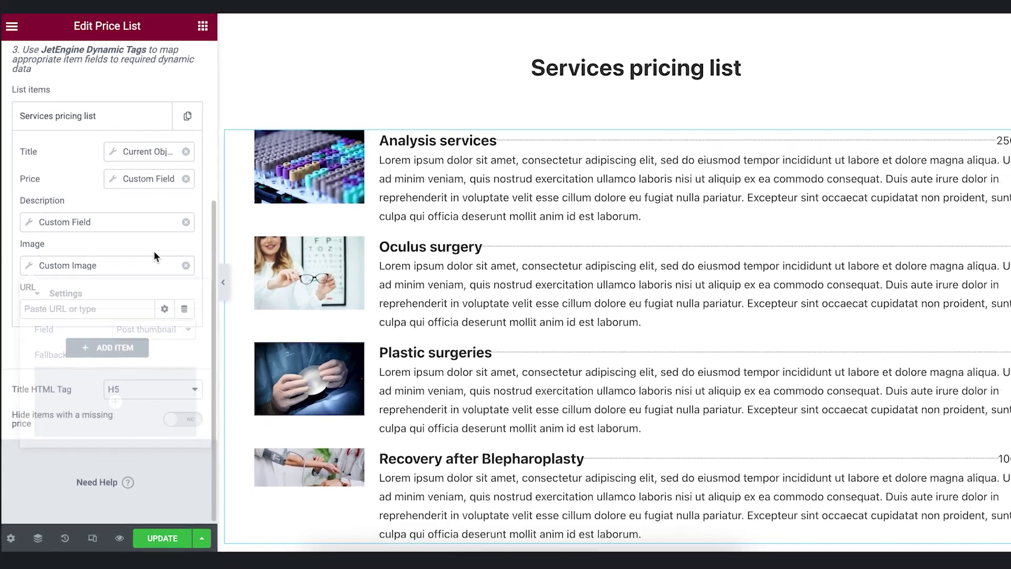
scroll(119, 214, "up", 5)
left_click(107, 63)
scroll(119, 263, "down", 4)
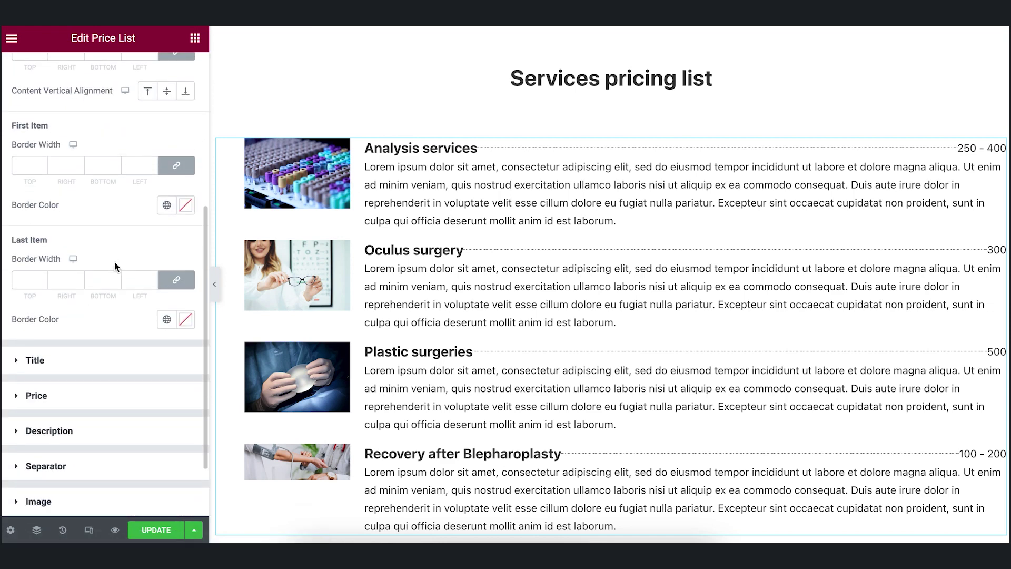
left_click(121, 396)
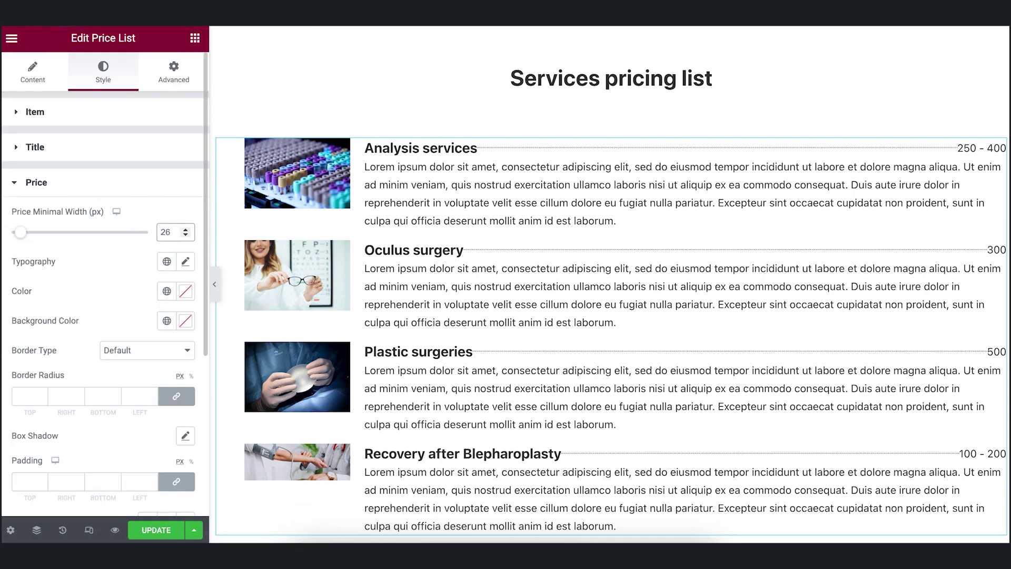
left_click(185, 261)
left_click(165, 373)
type("26")
left_click(128, 273)
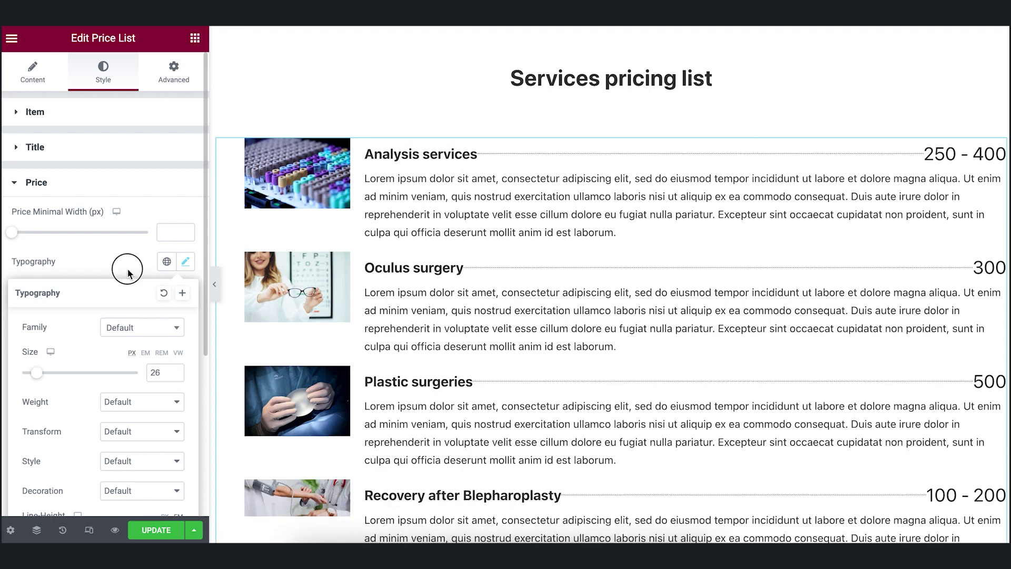
- Give the separator 20 px left and right margins
left_click(132, 154)
left_click(134, 354)
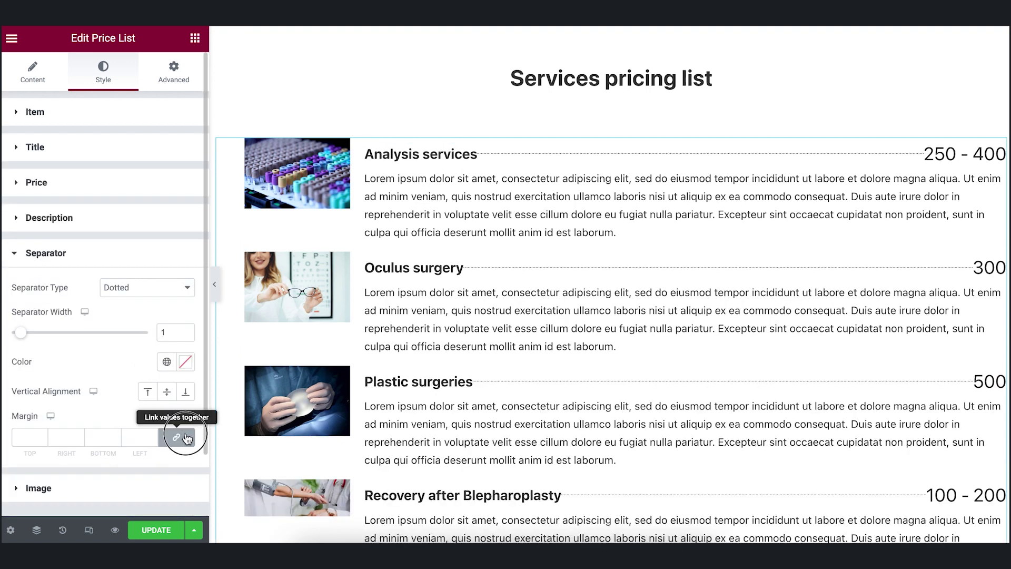
left_click(143, 437)
type("20")
double_click(60, 437)
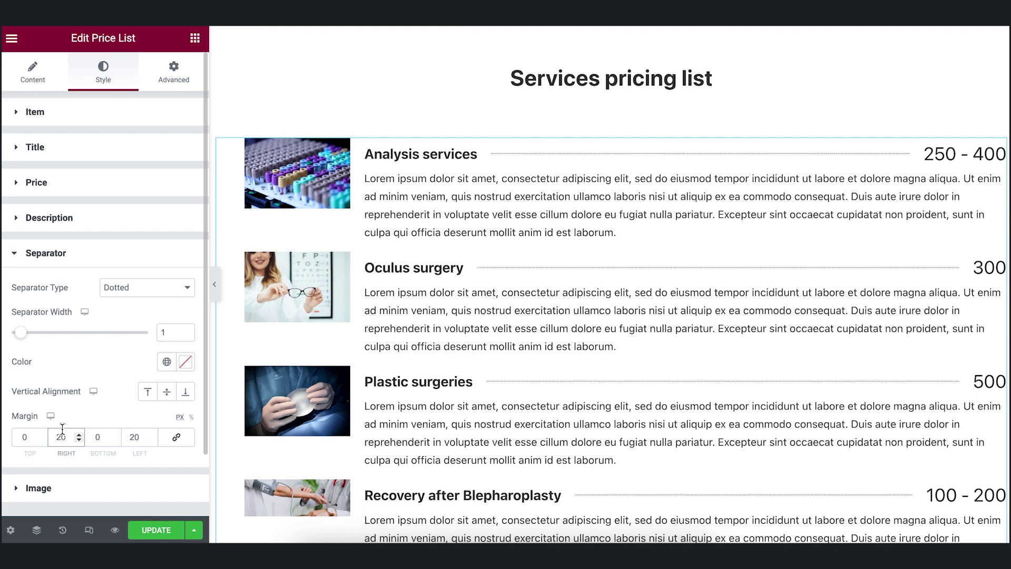
left_click(52, 122)
- Add '$' in the price tag's After field and update the page
left_click(33, 71)
scroll(149, 358, "down", 5)
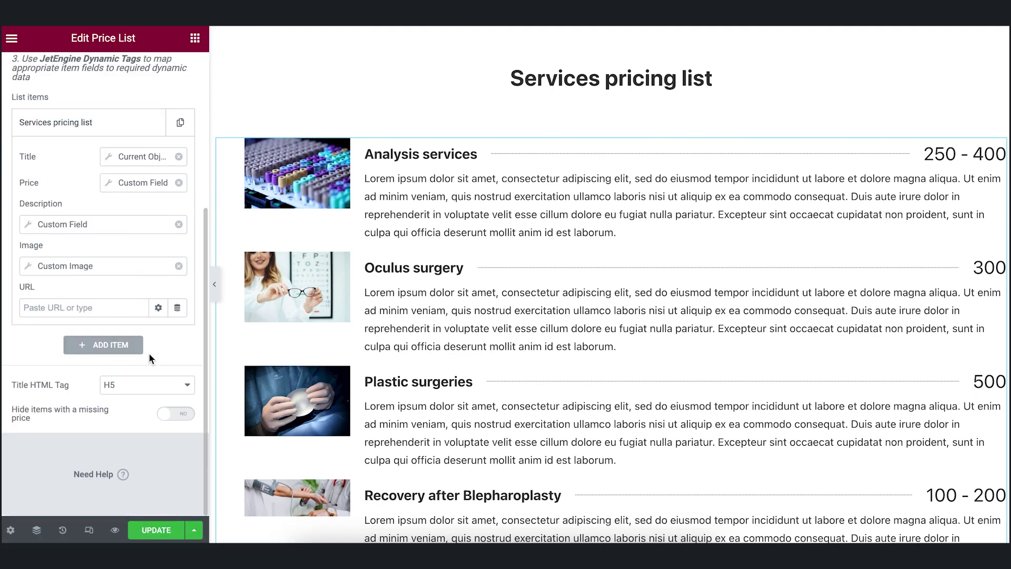
left_click(156, 181)
left_click(200, 285)
left_click(203, 308)
type("$")
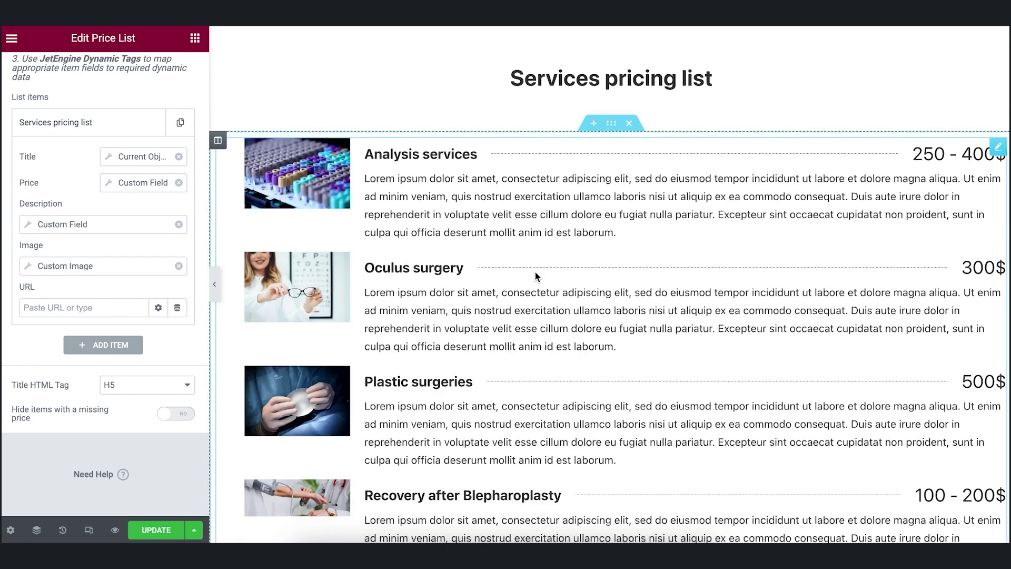
scroll(535, 271, "down", 3)
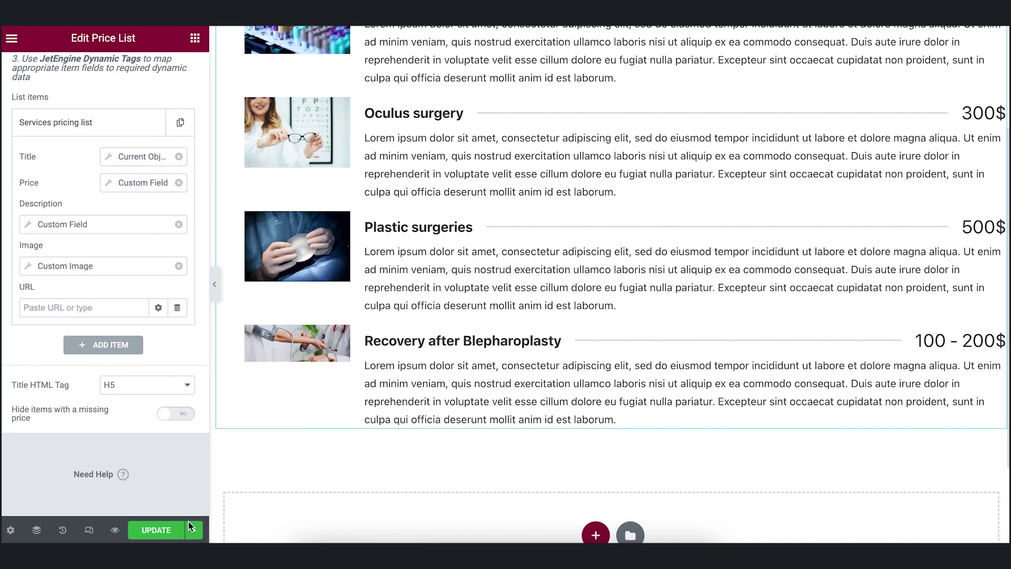
left_click(158, 529)
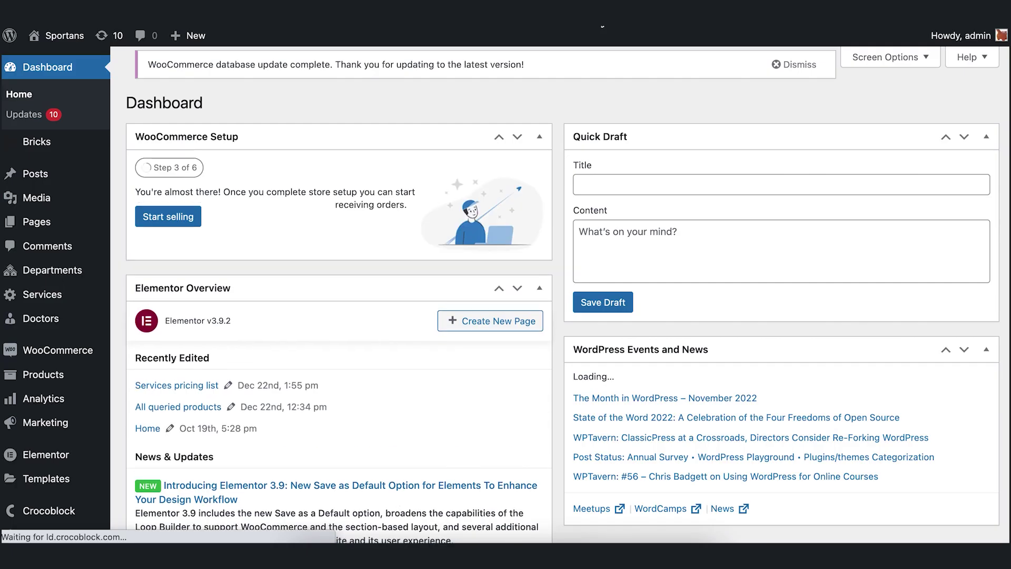
- View the live Services pricing list page from the Pages list and scroll through it
mouse_move(71, 223)
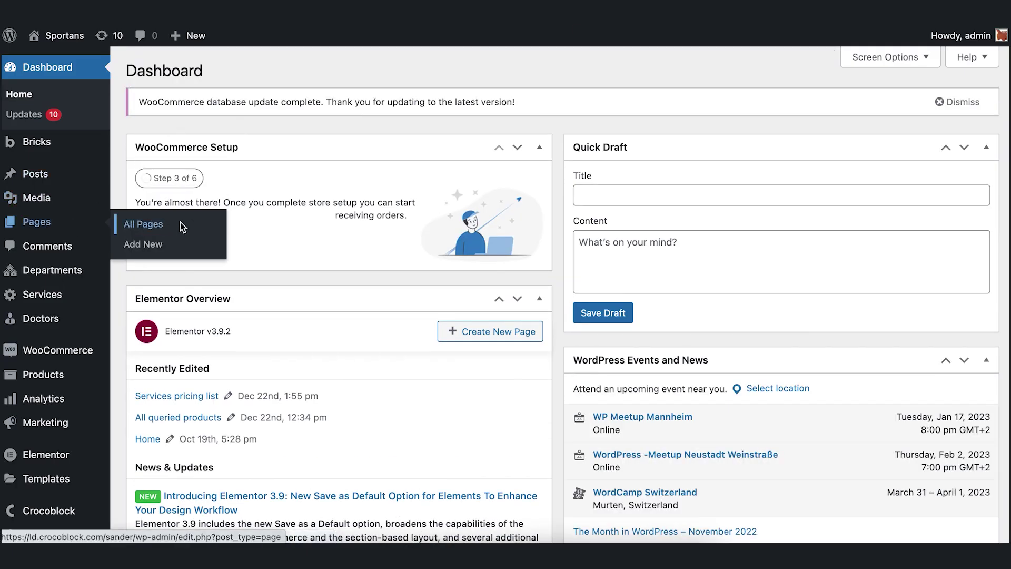
left_click(154, 225)
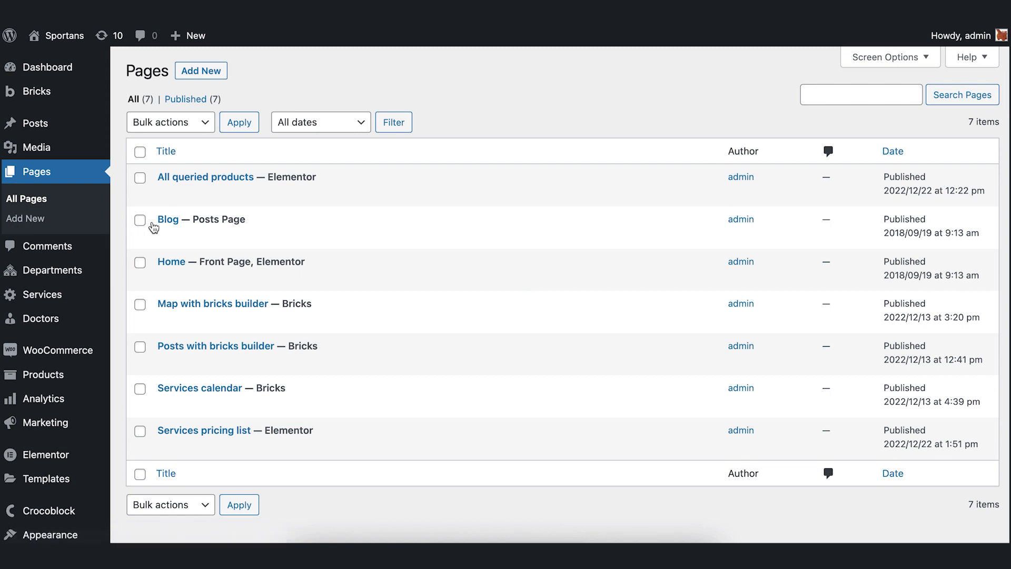
mouse_move(156, 227)
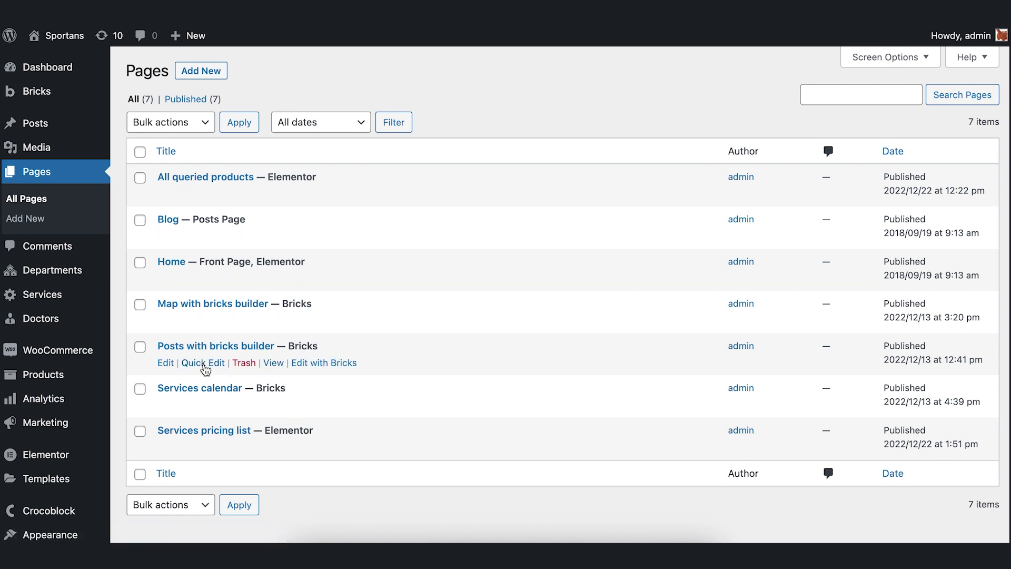
left_click(273, 448)
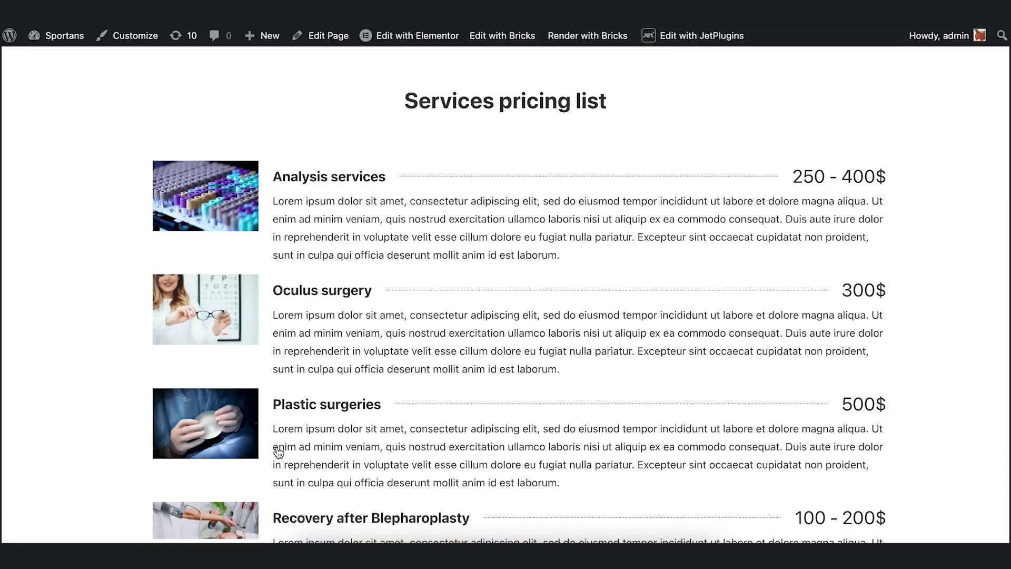
scroll(429, 269, "down", 2)
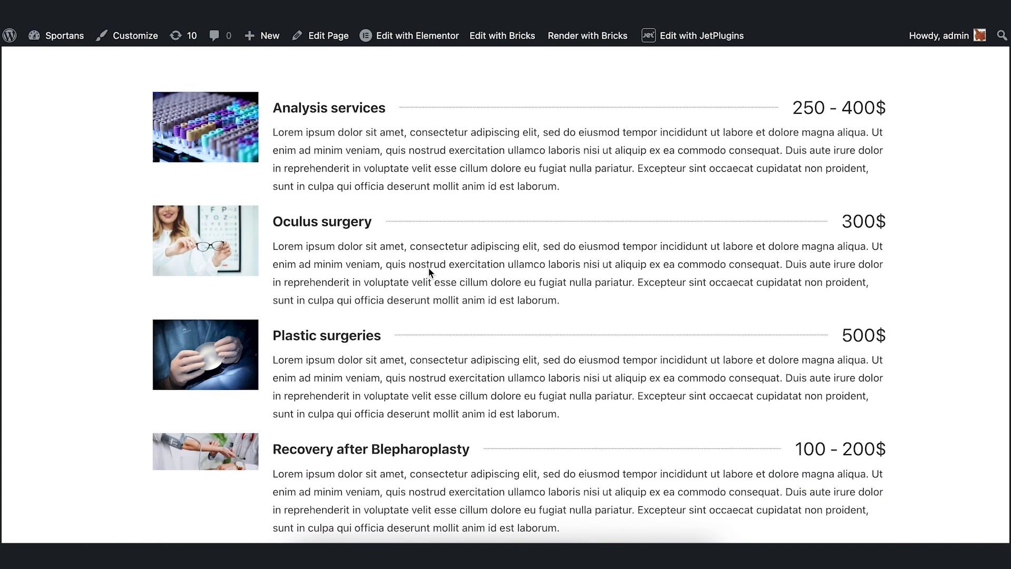
scroll(429, 271, "up", 2)
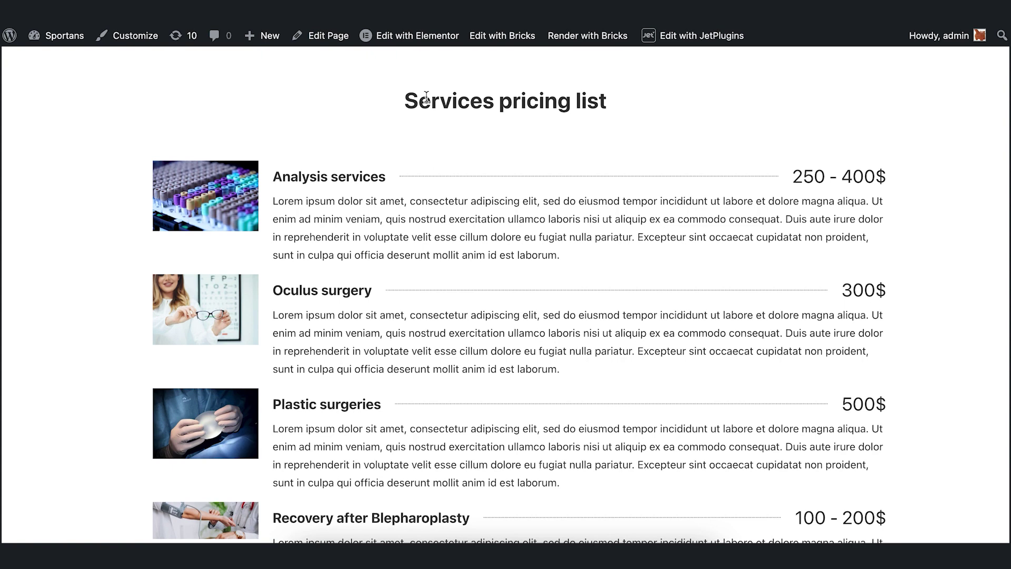
- Open the page in the Elementor editor and select the Price List widget
mouse_move(416, 38)
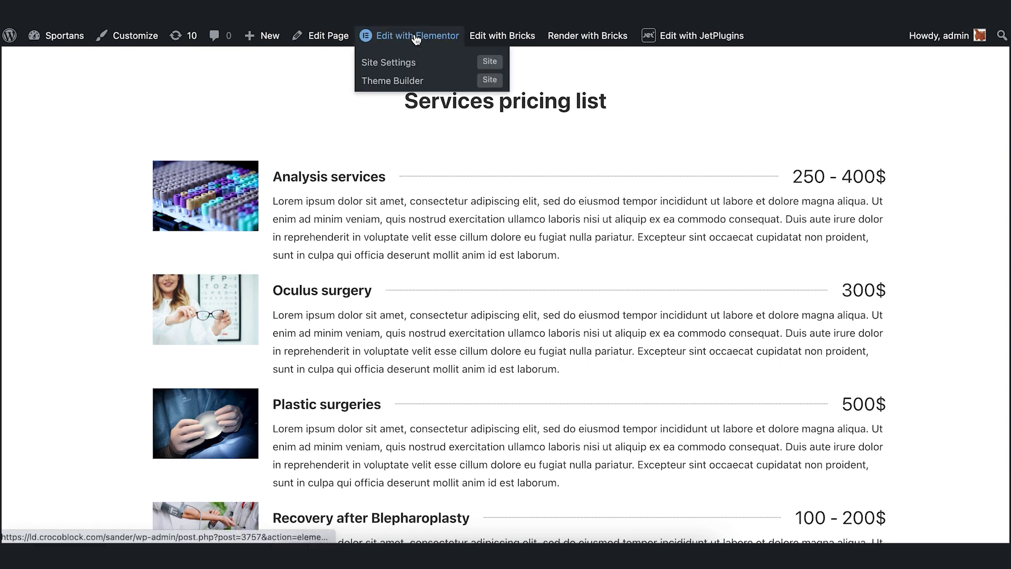
left_click(416, 37)
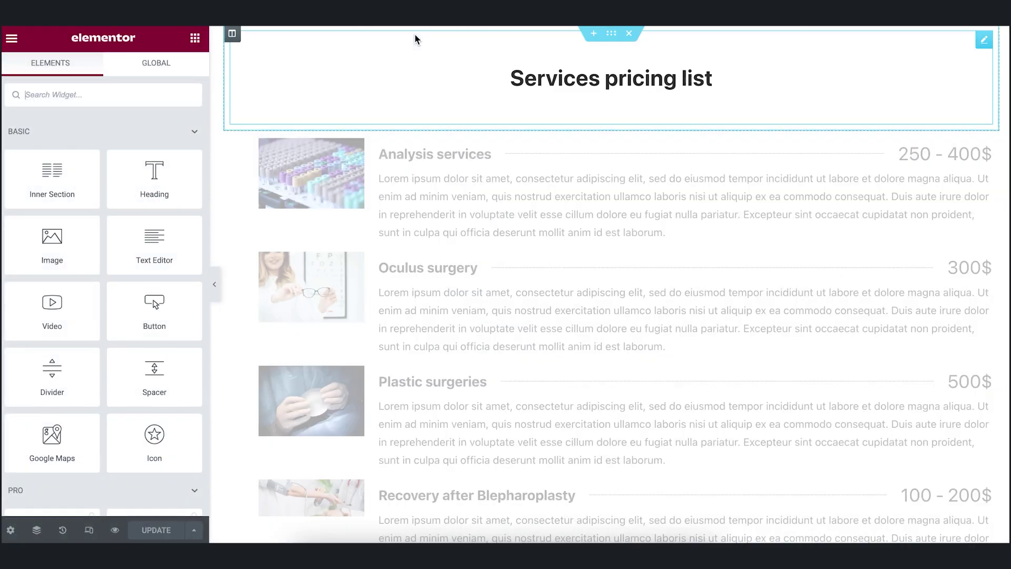
left_click(448, 167)
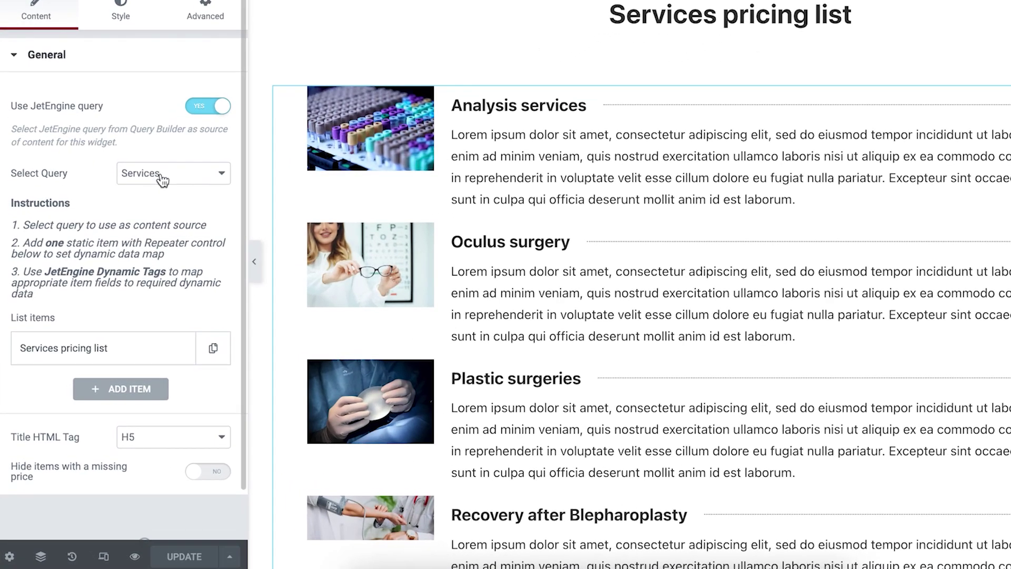
- Switch the widget's JetEngine query to All products and expand the list item
left_click(160, 177)
left_click(158, 157)
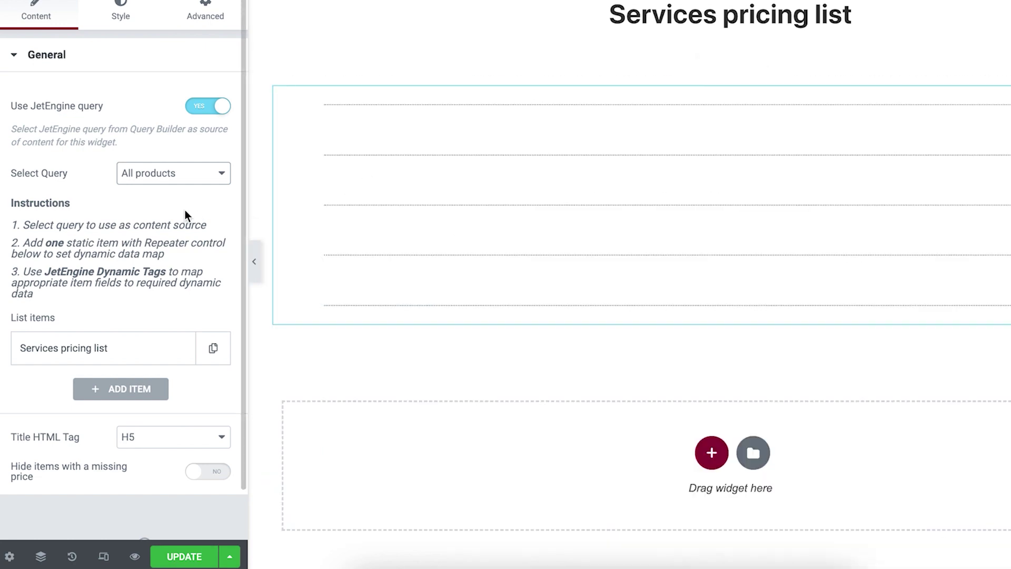
left_click(173, 342)
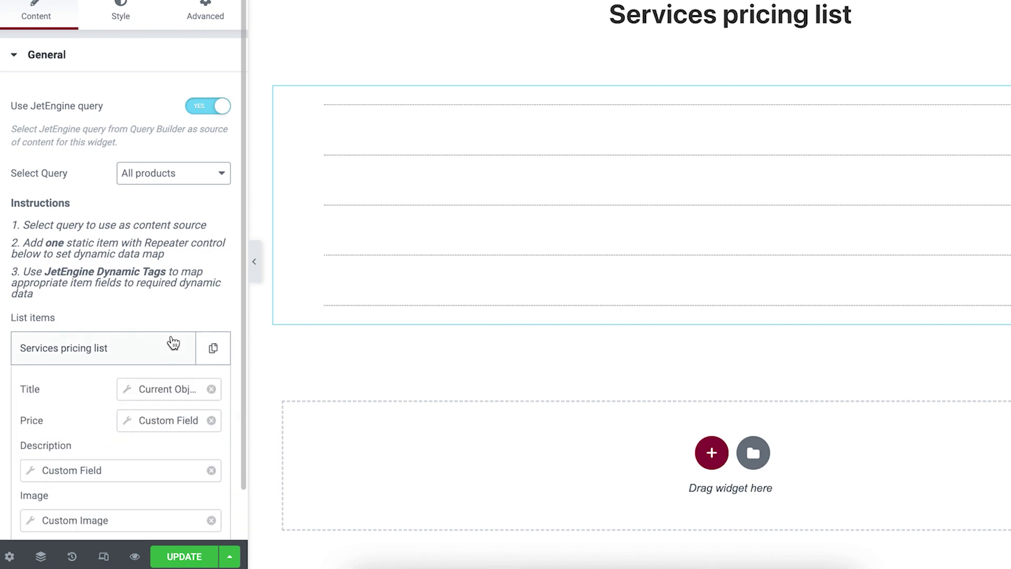
scroll(170, 314, "down", 5)
- Clear the existing dynamic tags from the item's title, price, description and image
left_click(211, 109)
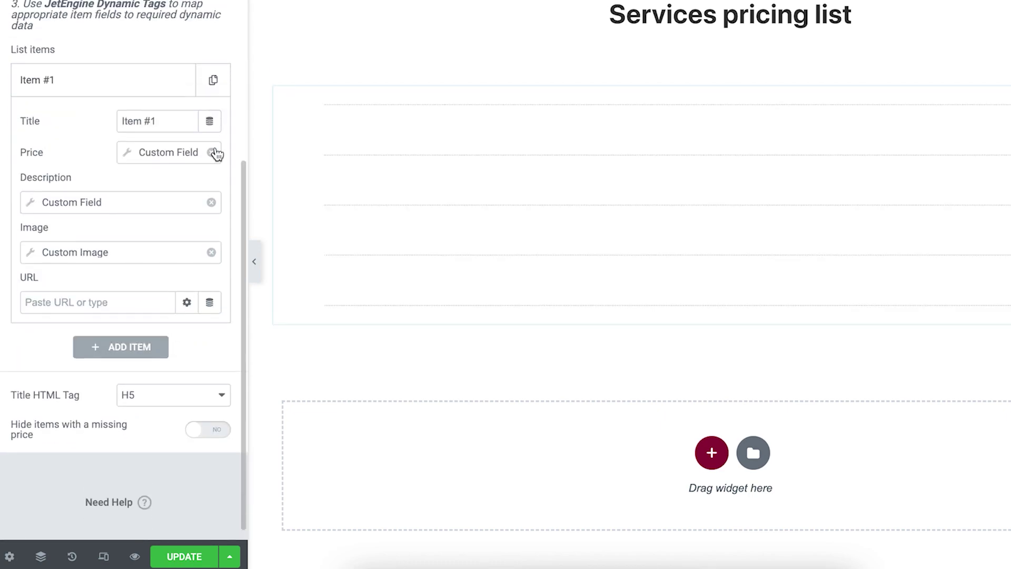
left_click(212, 152)
left_click(211, 201)
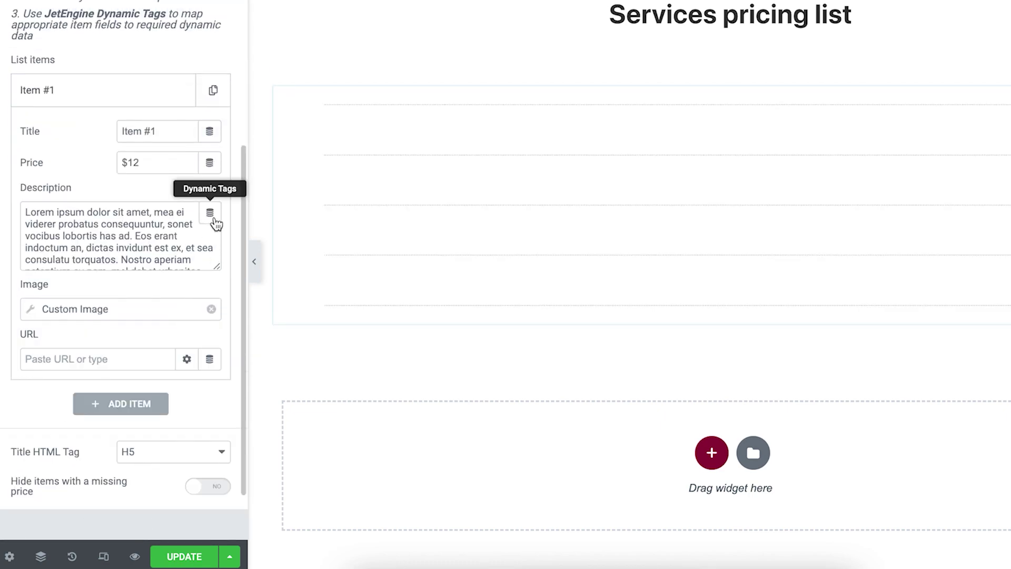
left_click(211, 309)
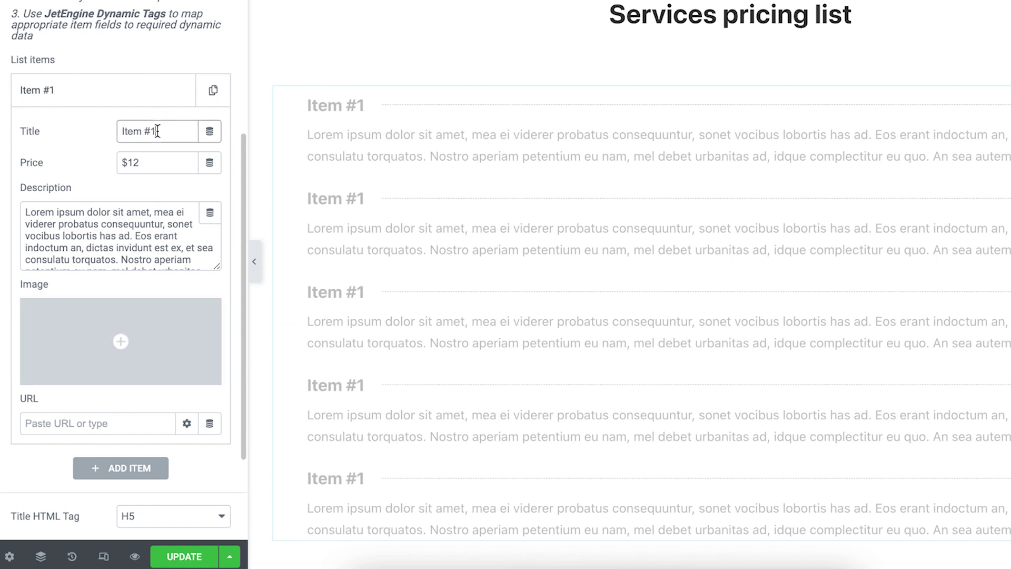
- Set the item title to the WooCommerce Product Field 'Title'
left_click(209, 131)
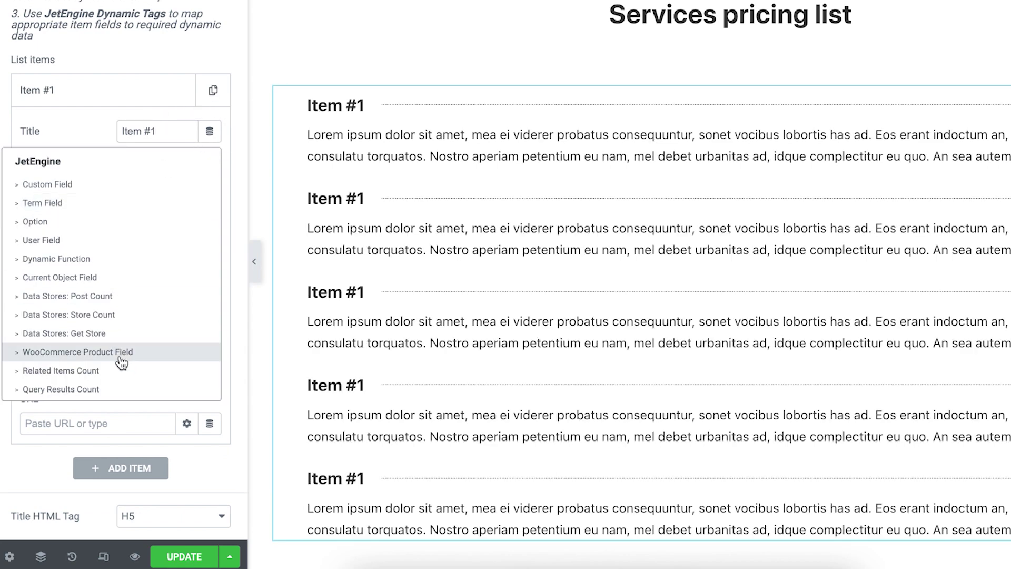
left_click(120, 362)
left_click(307, 206)
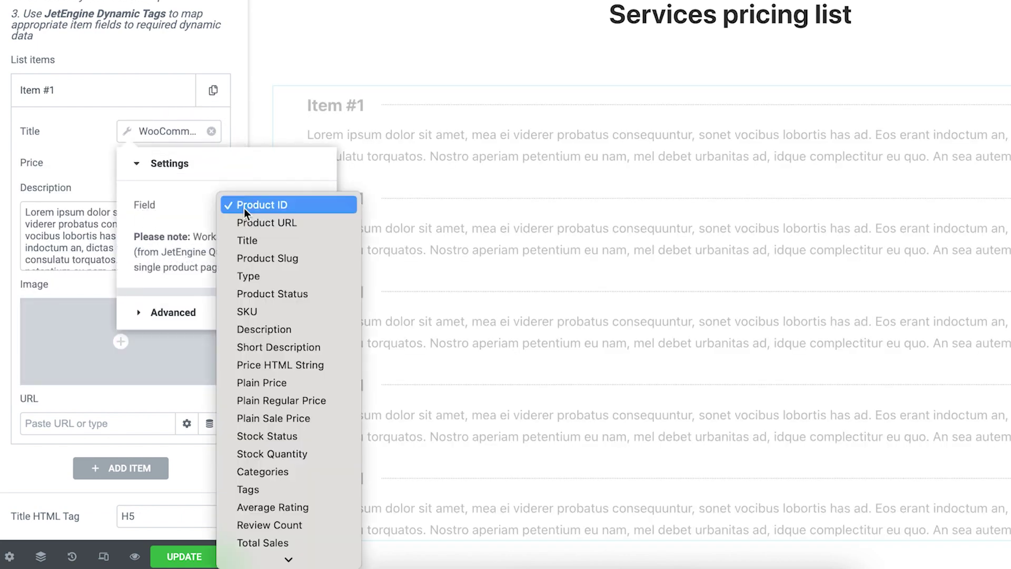
left_click(262, 242)
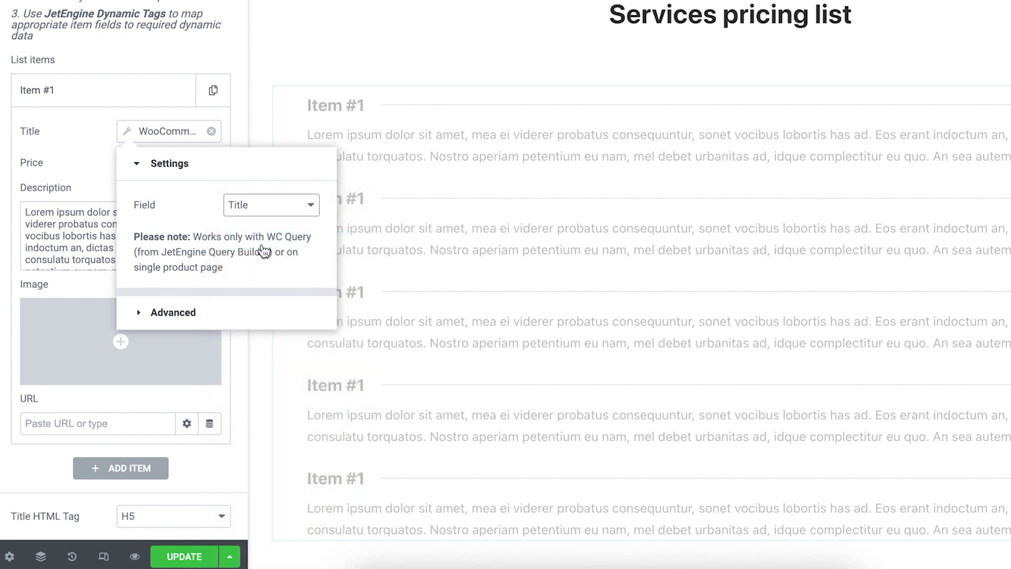
left_click(99, 181)
- Set the item price to the WooCommerce Product Field 'Price HTML String'
left_click(210, 167)
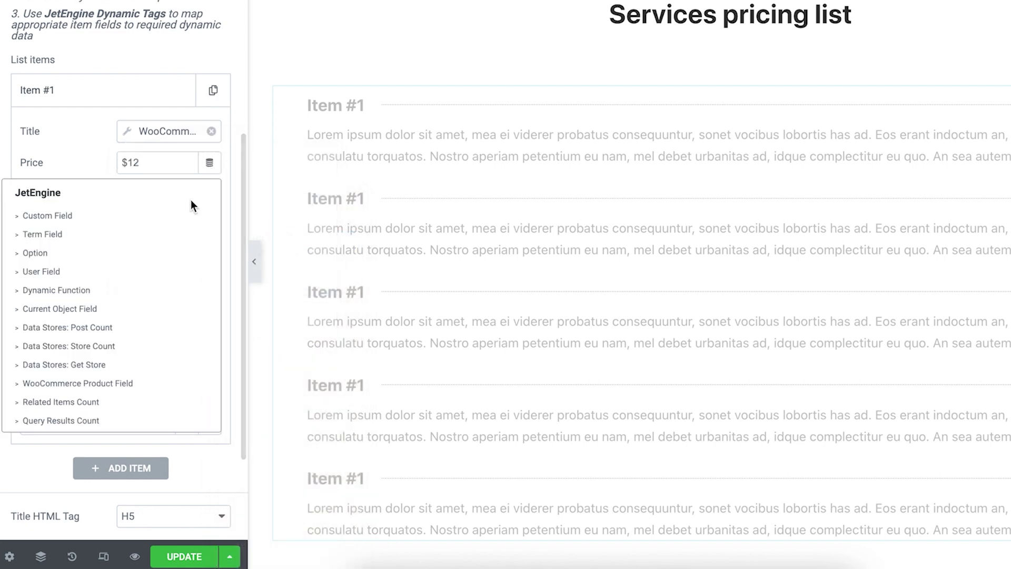
left_click(110, 389)
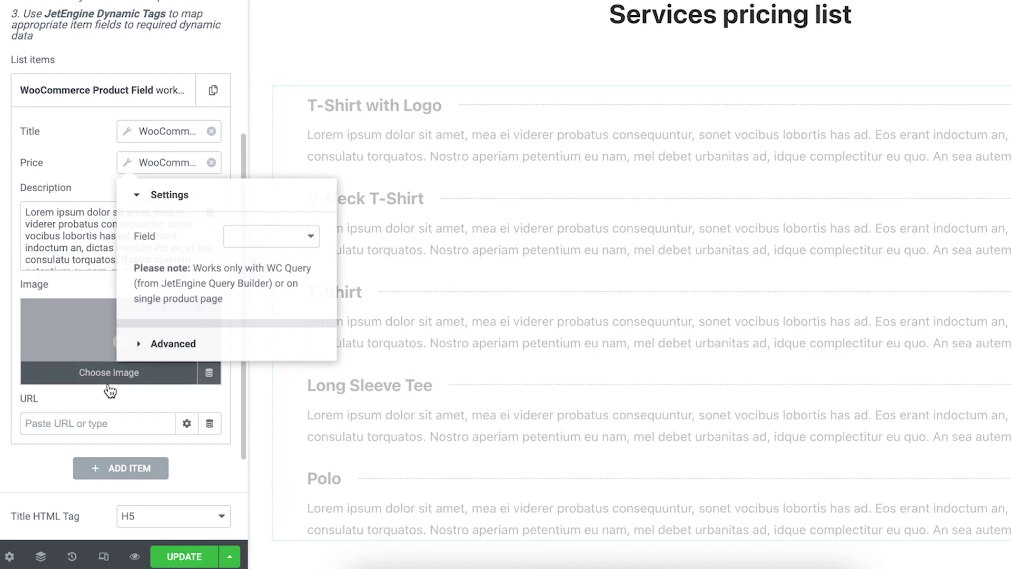
left_click(246, 240)
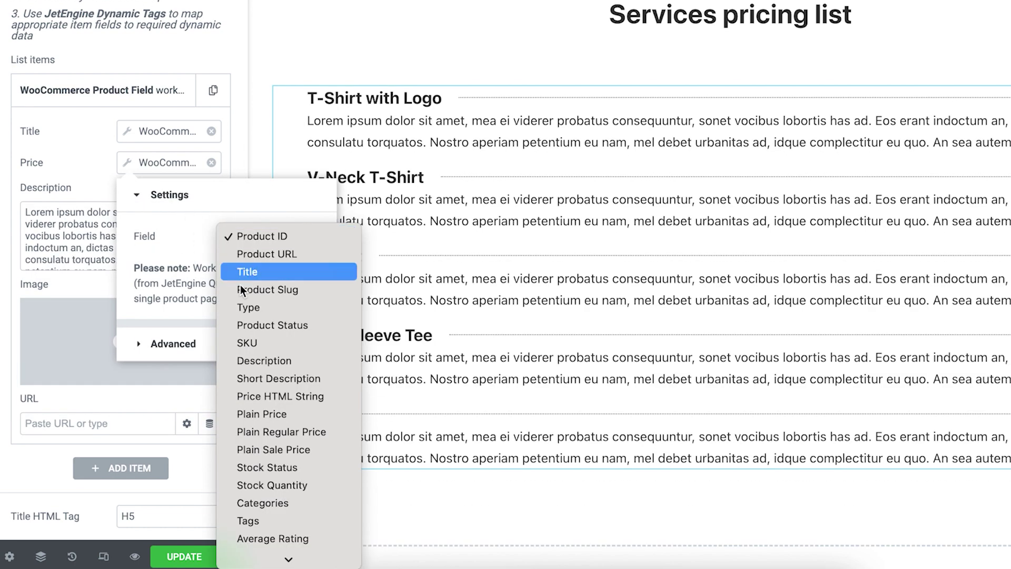
left_click(275, 397)
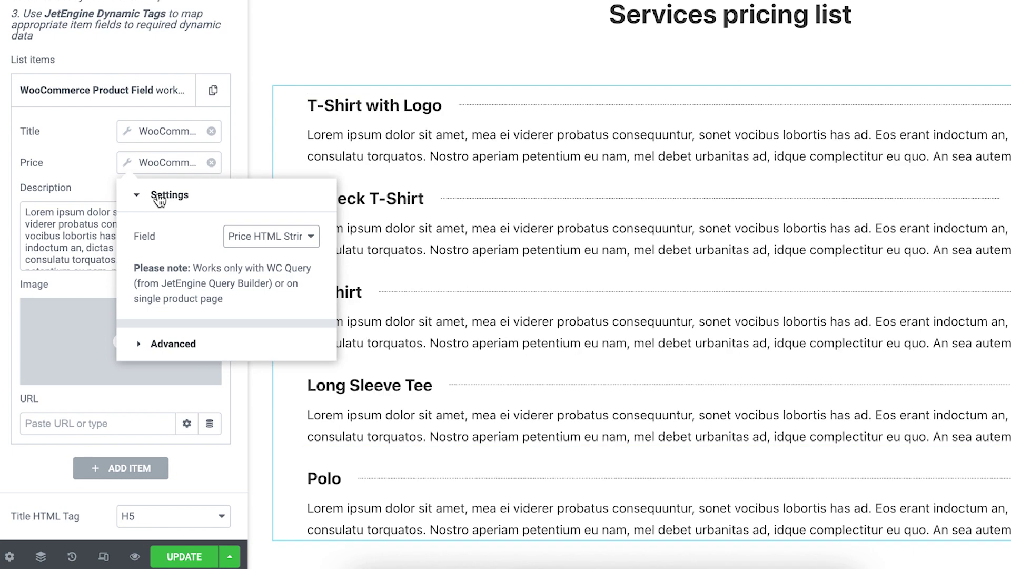
left_click(92, 174)
- Set the item description to the WooCommerce Product Field 'Description'
left_click(210, 214)
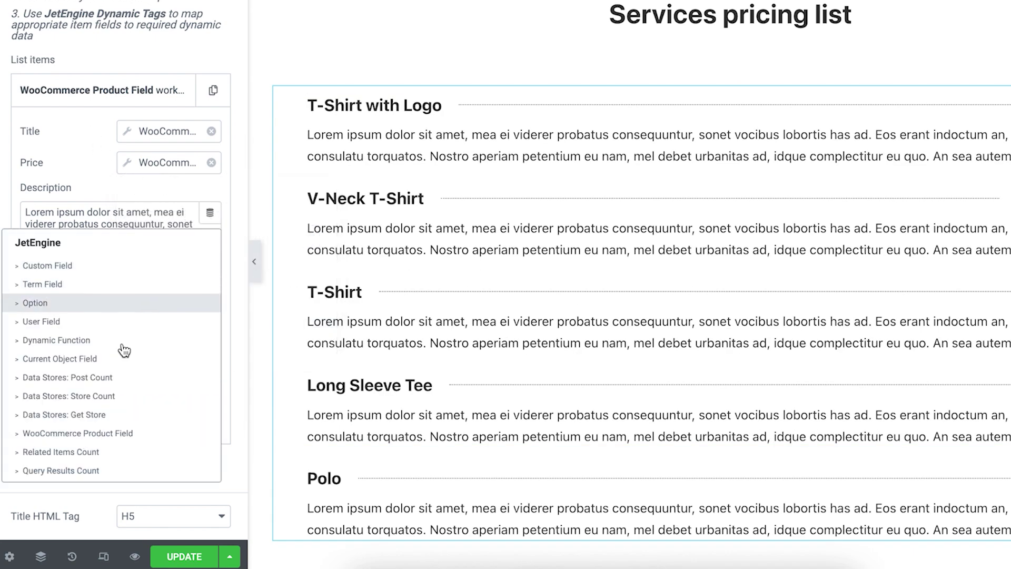
left_click(110, 433)
left_click(182, 289)
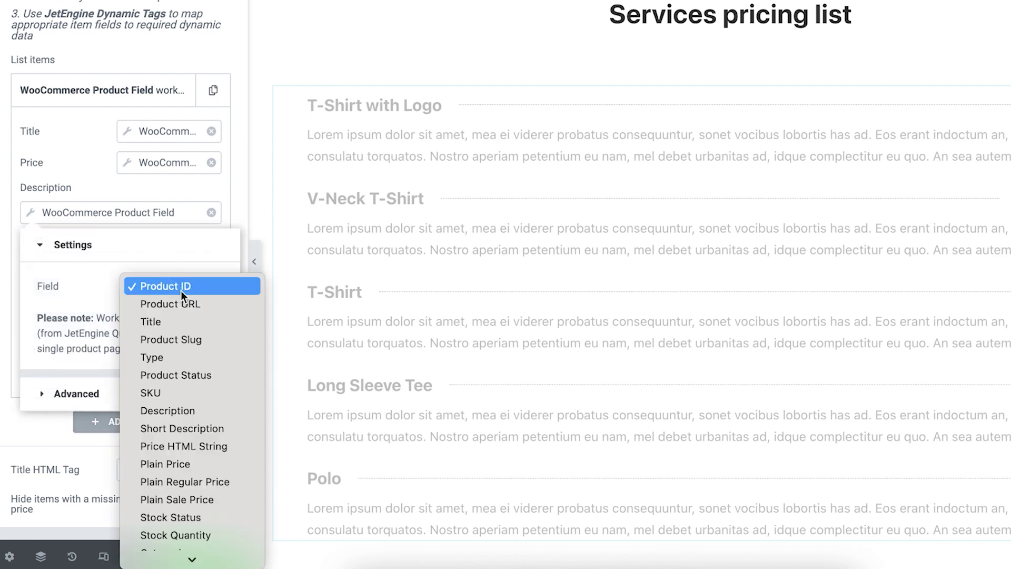
left_click(188, 409)
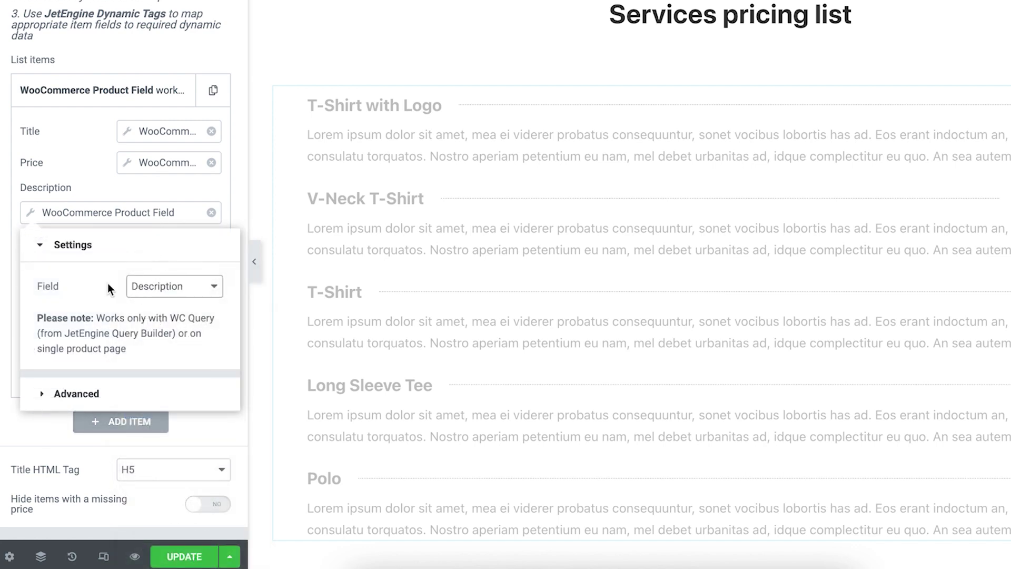
left_click(97, 180)
- Set the item image to the WooCommerce Product Image
scroll(481, 400, "down", 1)
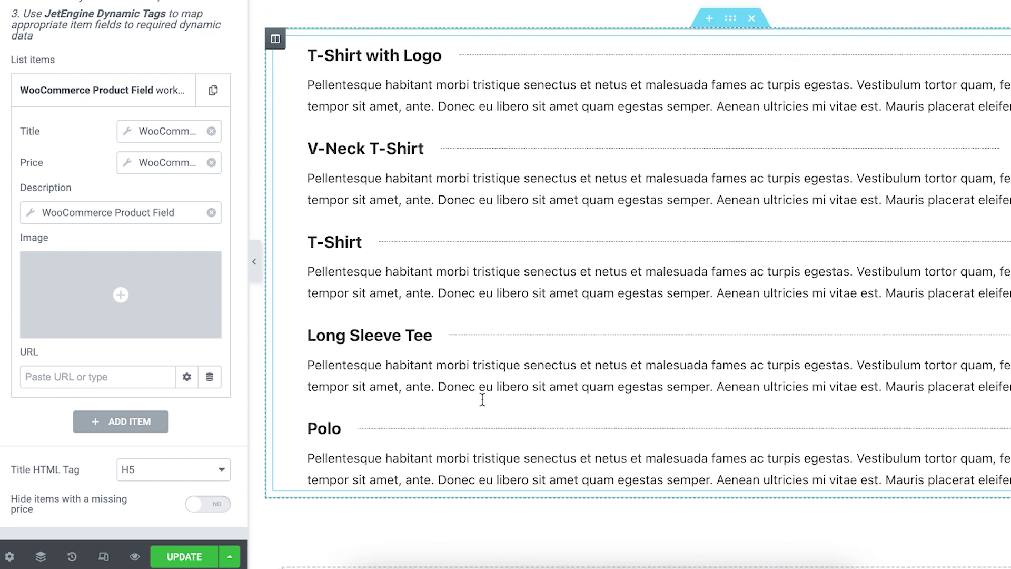
left_click(209, 326)
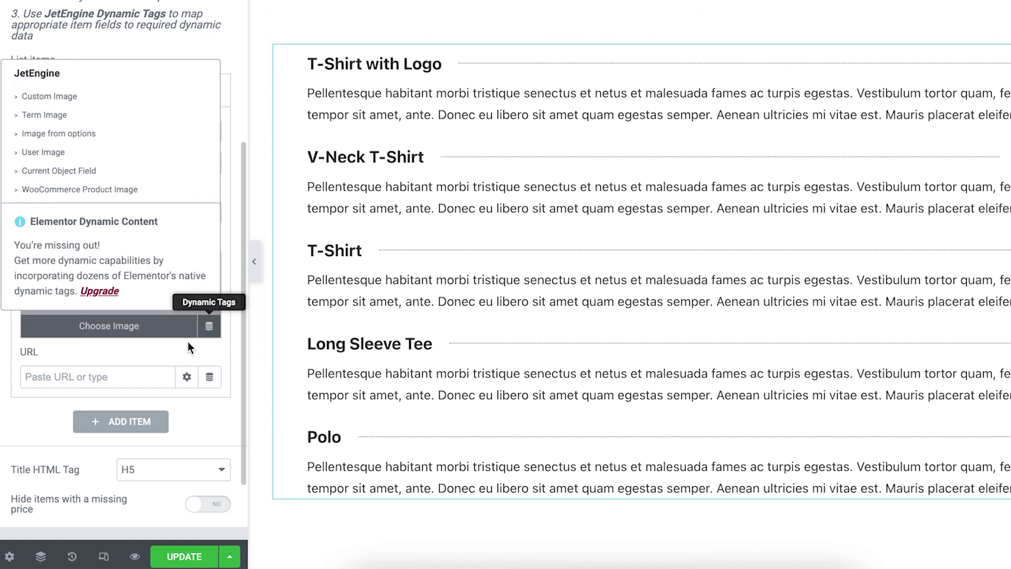
left_click(158, 189)
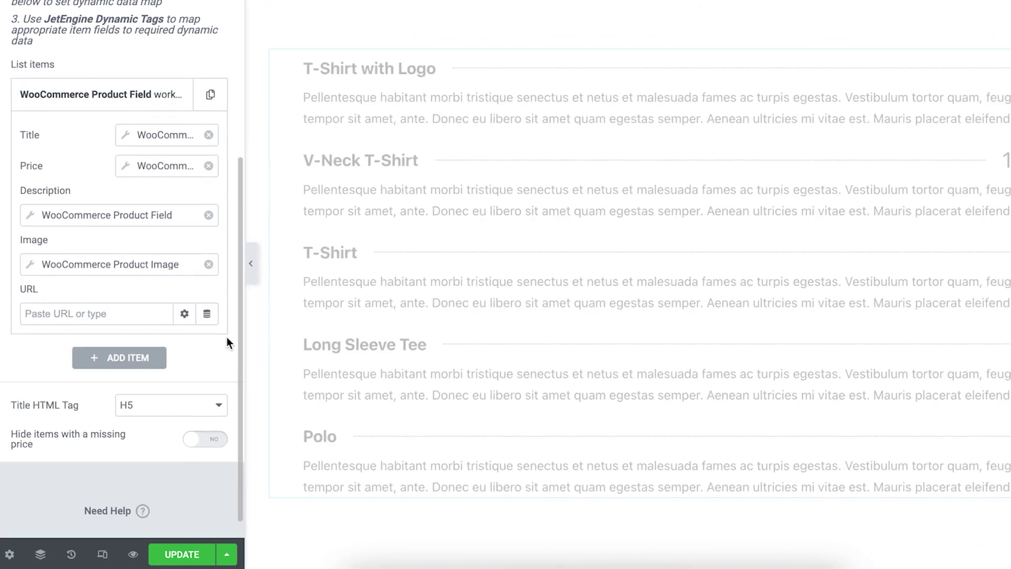
scroll(480, 274, "down", 3)
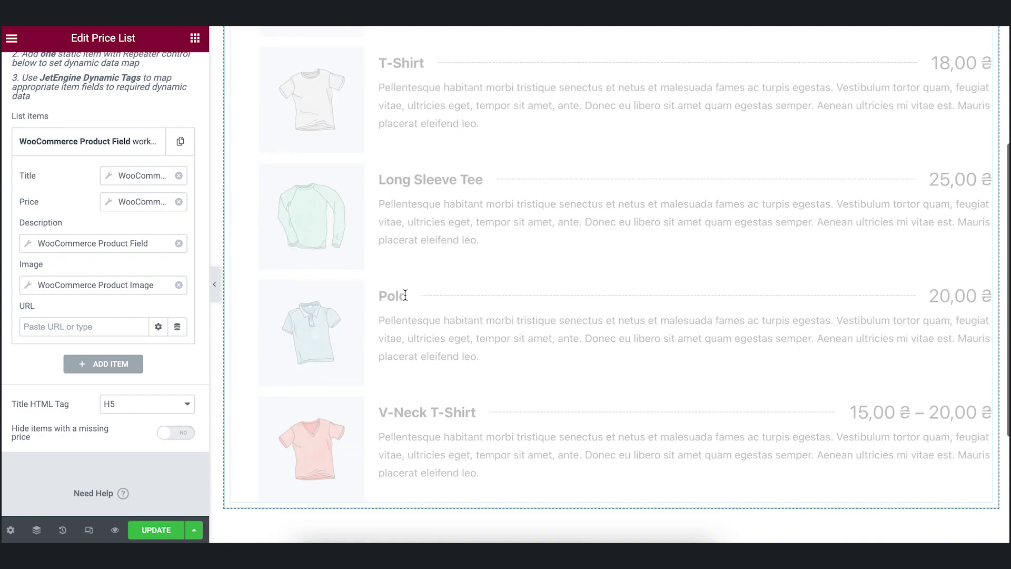
- Scroll through the Elementor preview to check the product-based price list
scroll(405, 295, "down", 3)
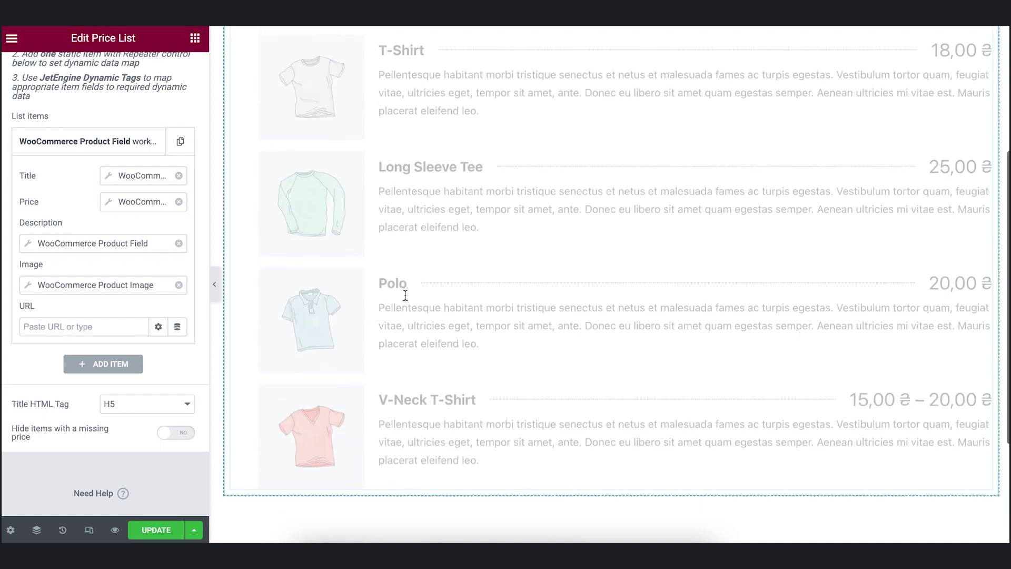
scroll(405, 295, "up", 5)
scroll(406, 295, "down", 2)
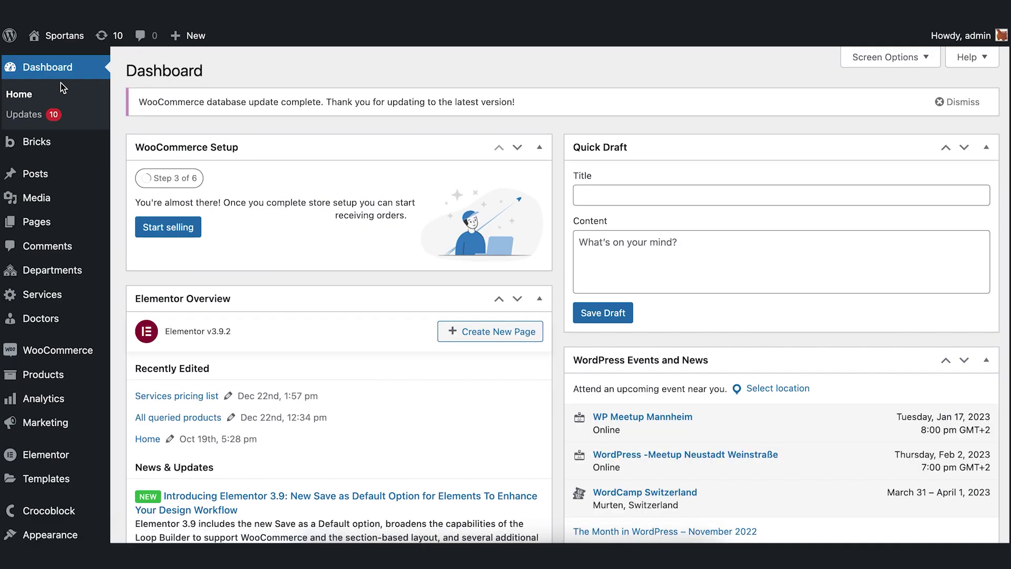
- View the live Services pricing list page from All Pages and scroll through its products
left_click(138, 224)
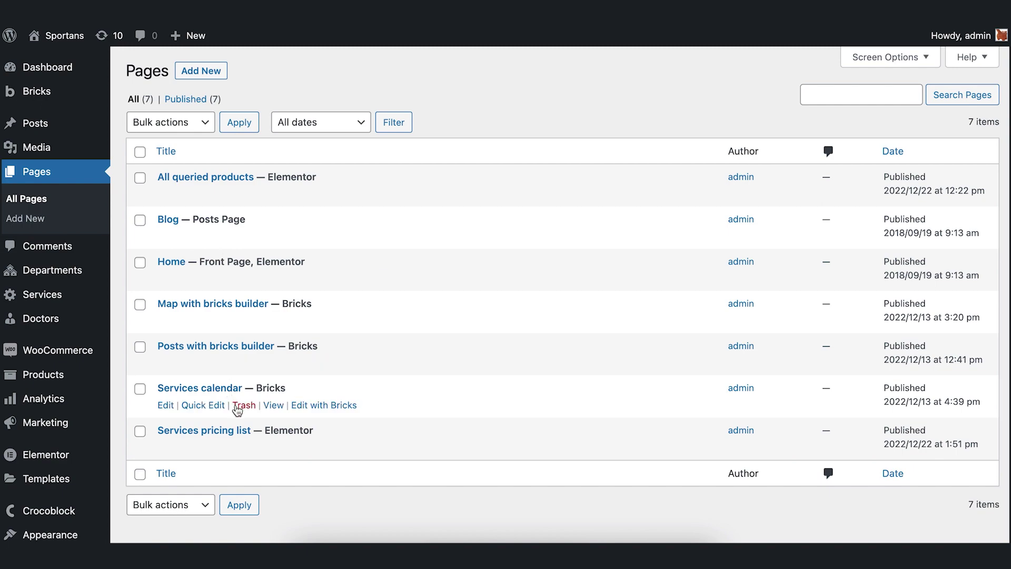
left_click(274, 447)
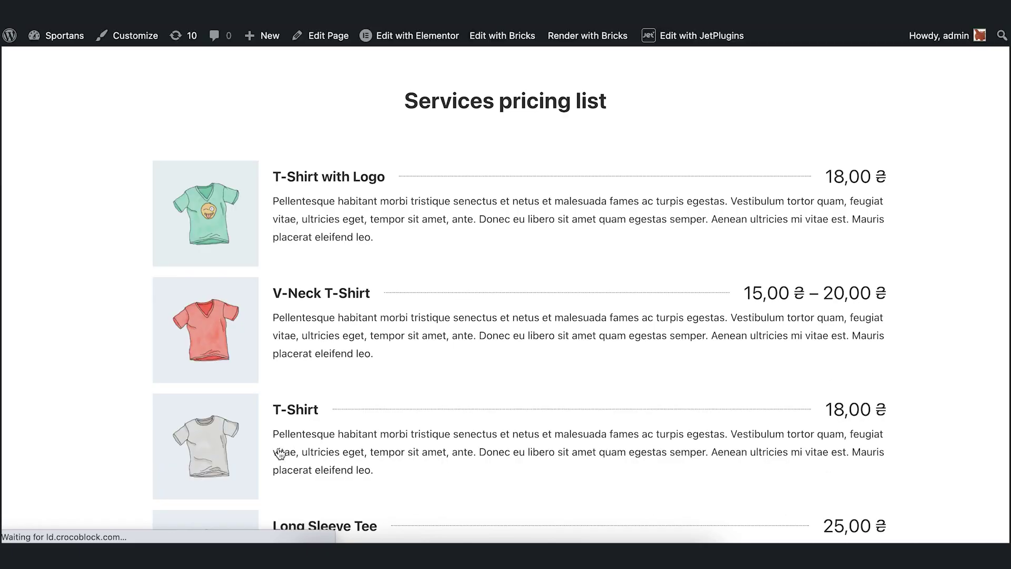
scroll(376, 261, "down", 3)
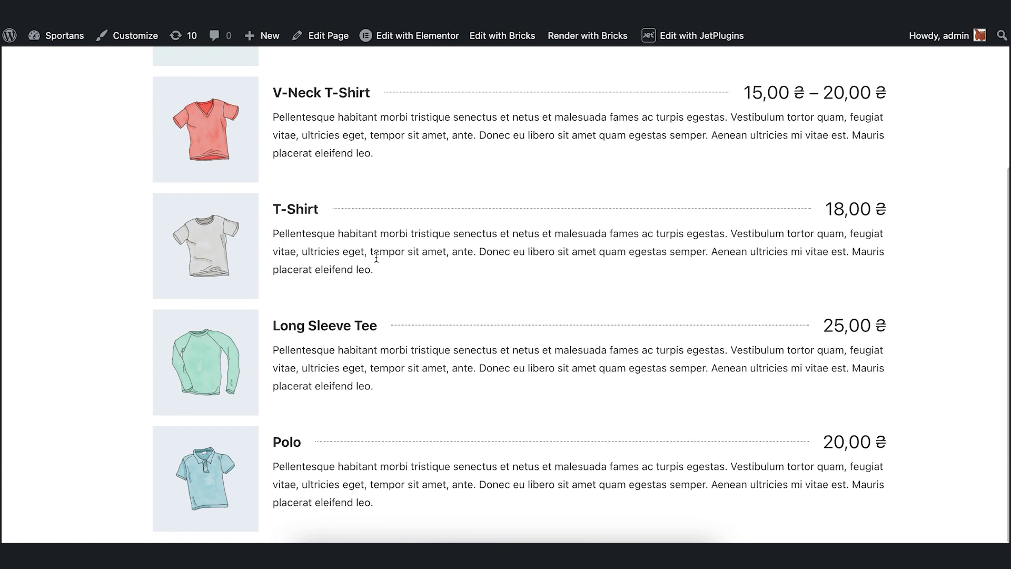
scroll(376, 256, "up", 3)
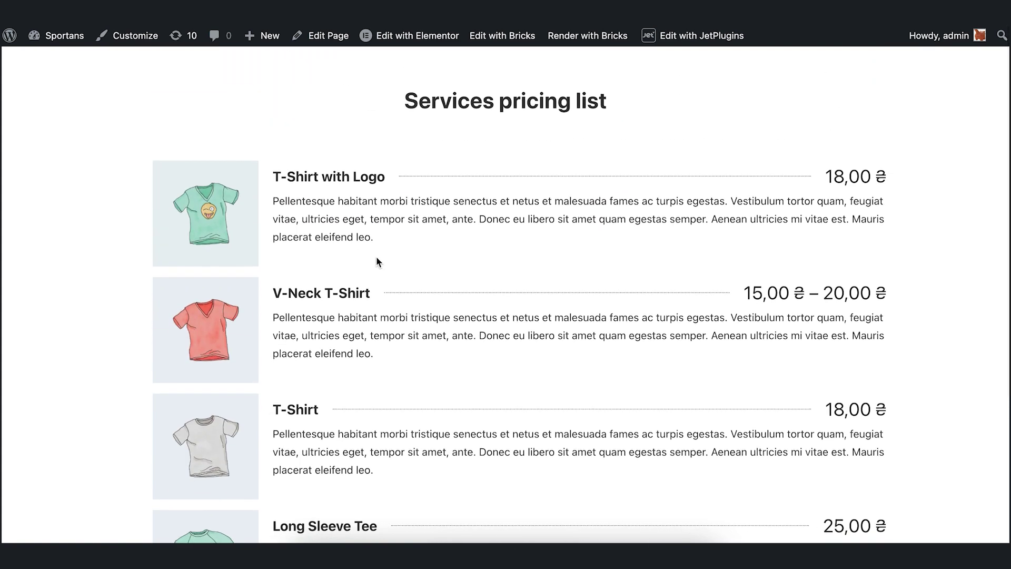